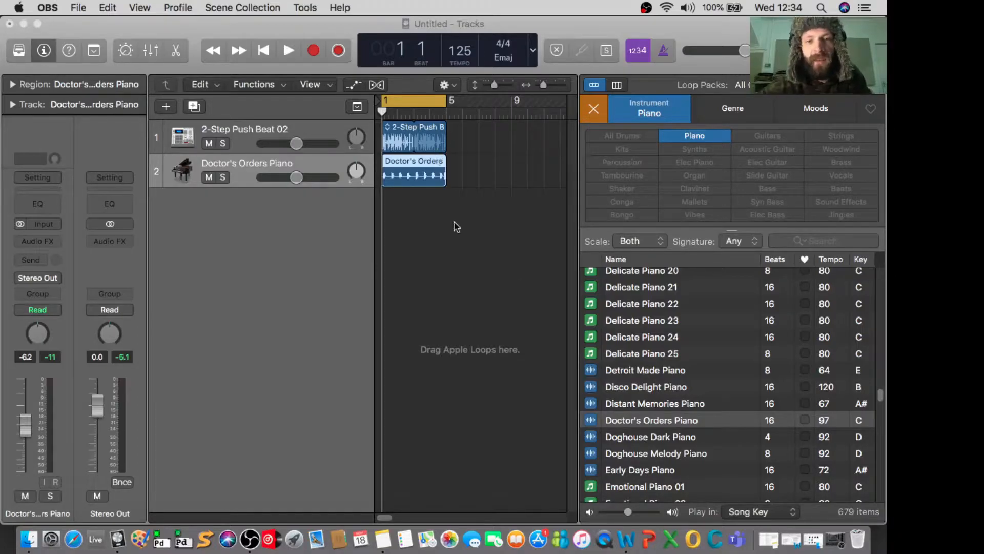
- Hide the loop browser and play back the drum and piano loops together
{"action": "left_click_drag", "start_coordinate": [579, 226], "coordinate": [576, 221]}
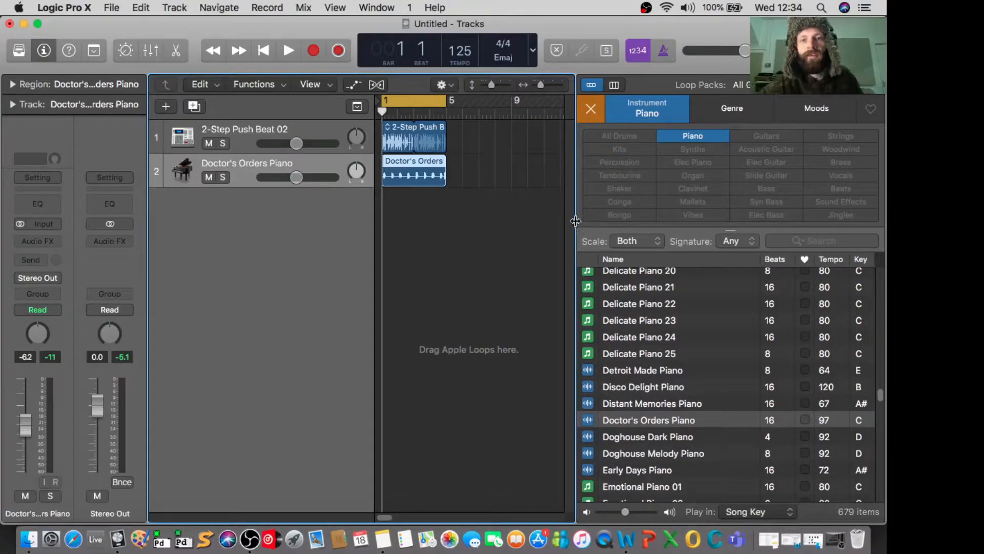
{"action": "key", "text": "o"}
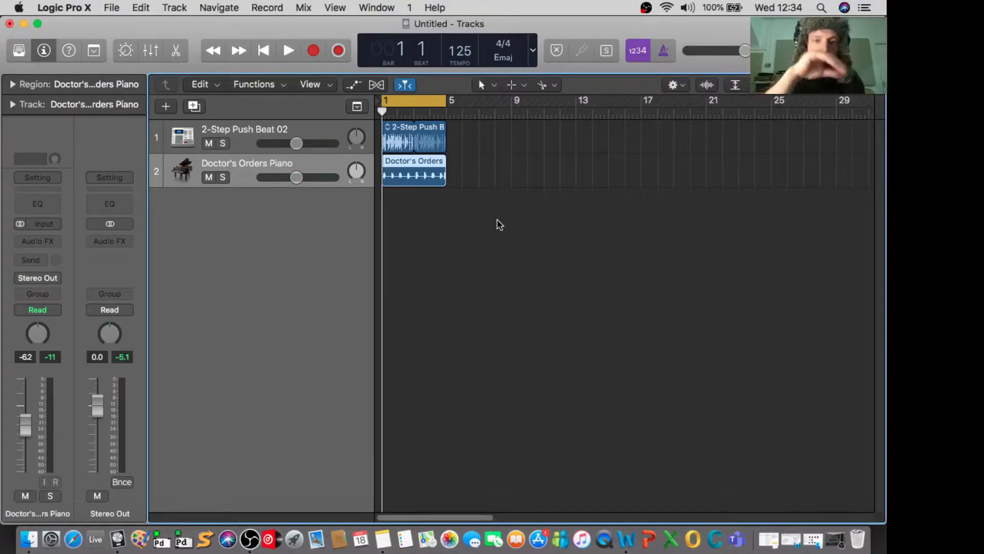
{"action": "key", "text": "space"}
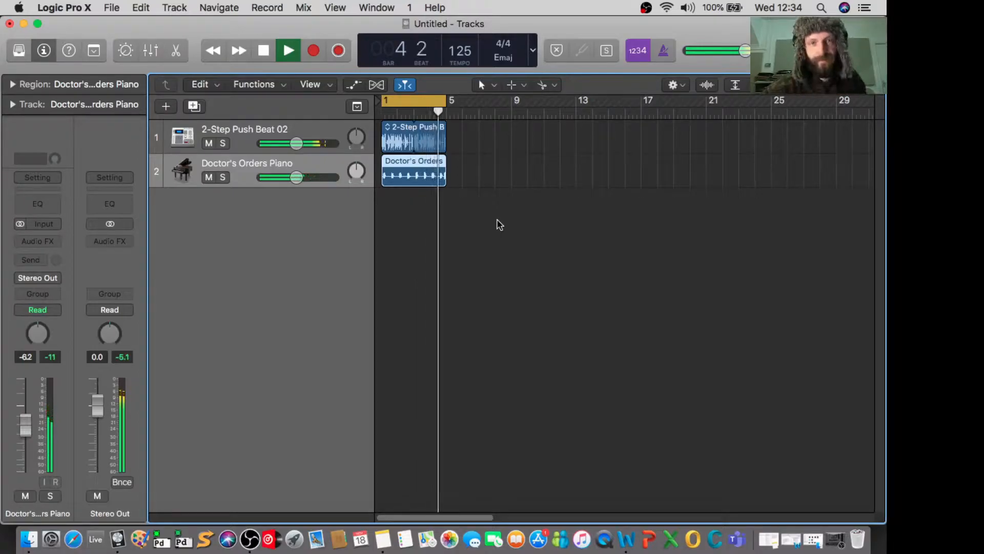
{"action": "key", "text": "space"}
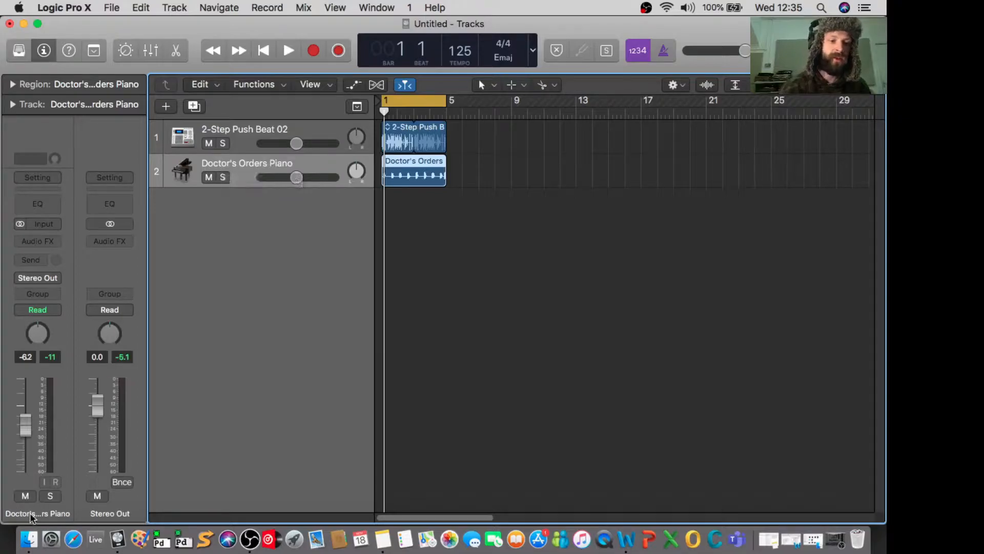
- Insert a stereo Echo effect on the Doctor's Orders Piano track, audition it and close its plug-in window
{"action": "left_click", "coordinate": [57, 241]}
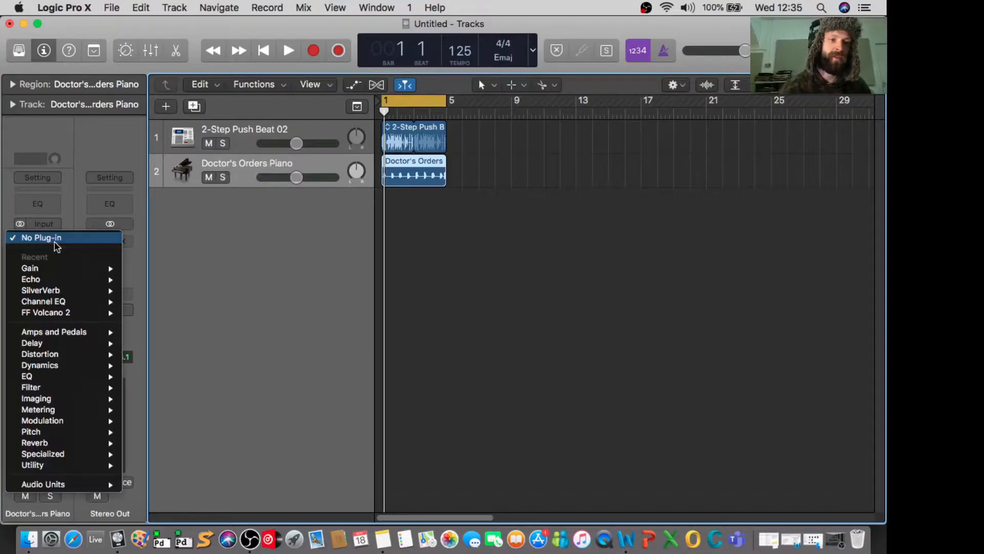
{"action": "mouse_move", "coordinate": [70, 280]}
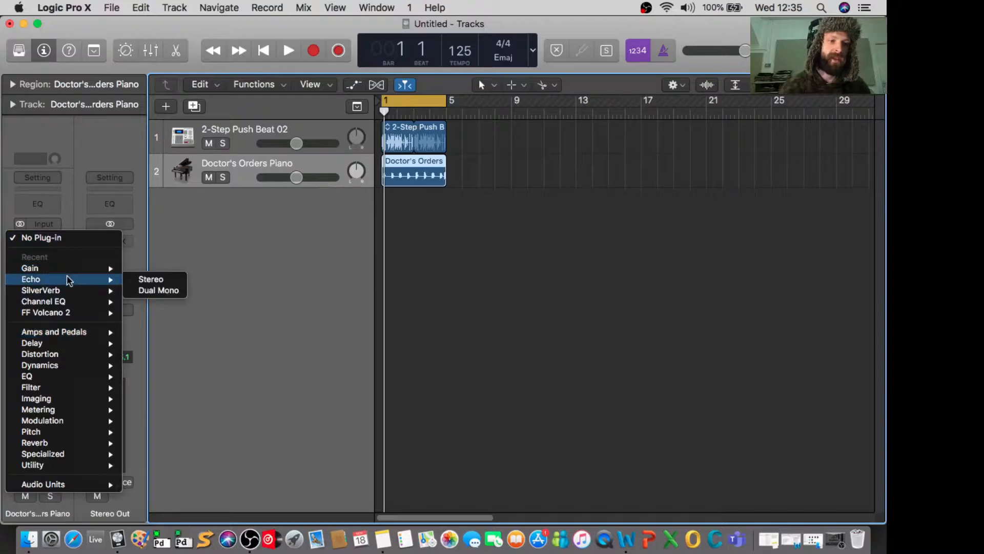
{"action": "left_click", "coordinate": [151, 279]}
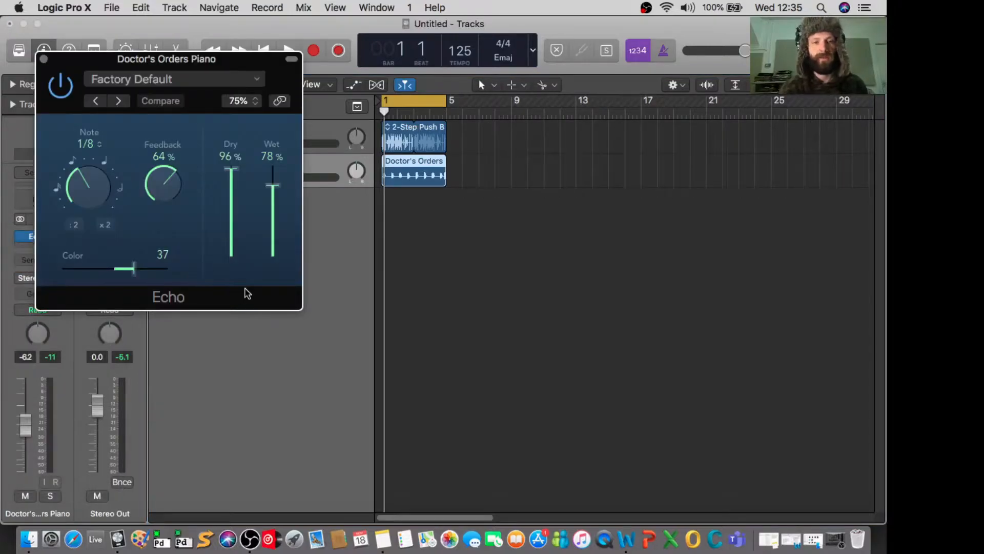
{"action": "key", "text": "space"}
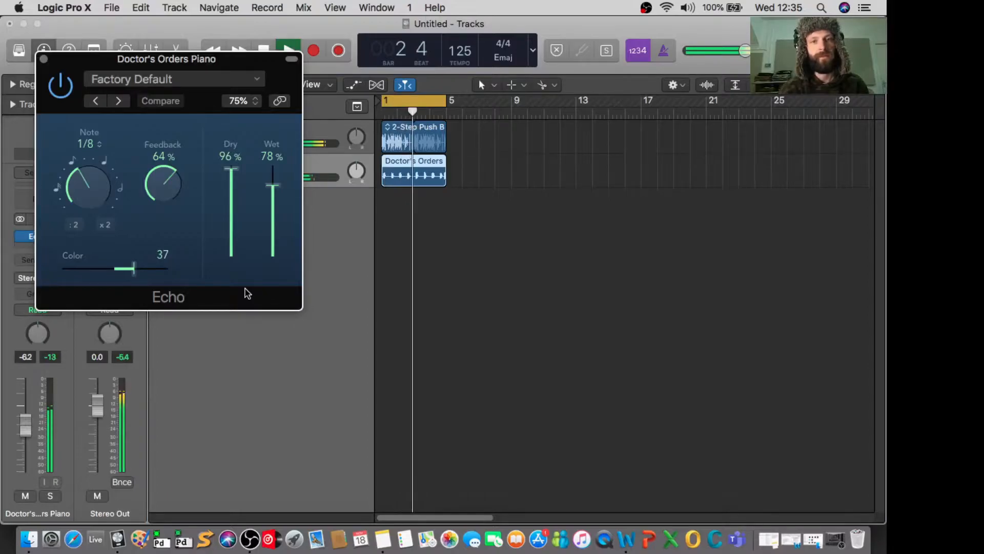
{"action": "key", "text": "space"}
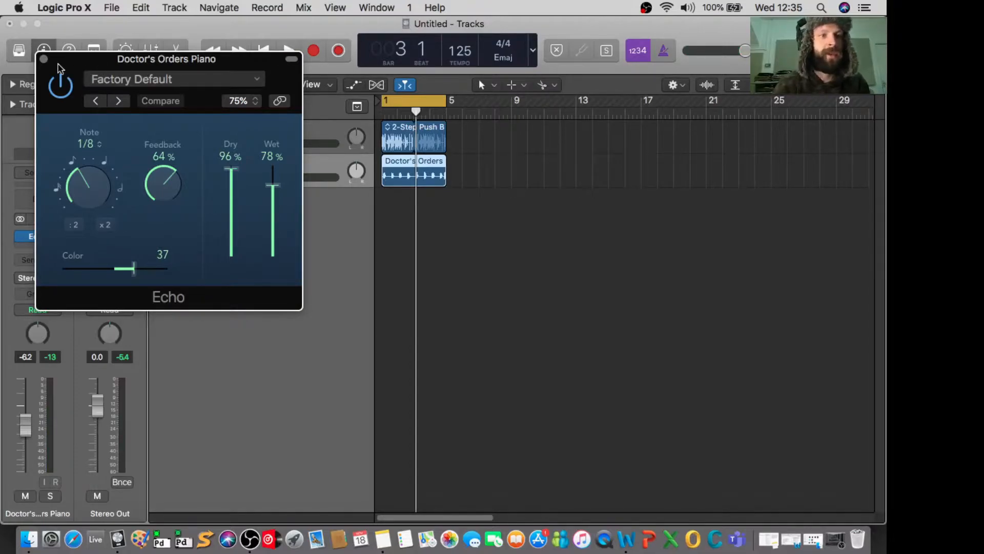
{"action": "left_click", "coordinate": [43, 58]}
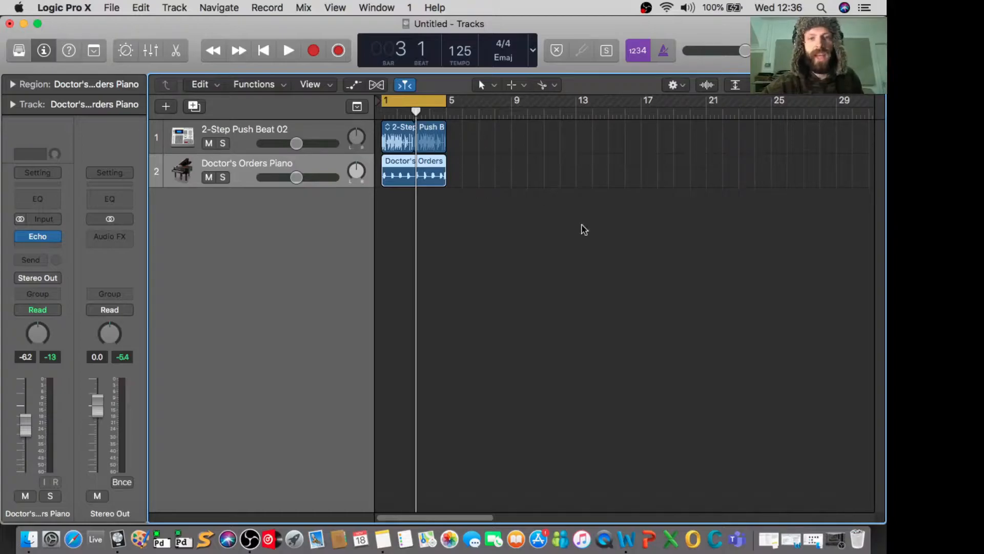
- Show the mixer below the tracks and enlarge it to reveal more of the channel strips
{"action": "key", "text": "x"}
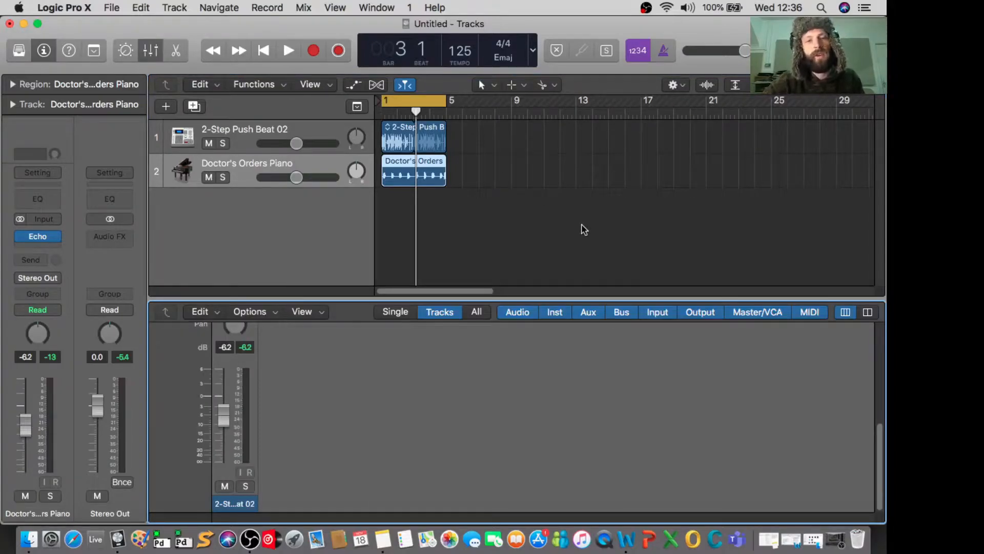
{"action": "left_click_drag", "start_coordinate": [583, 297], "coordinate": [576, 243]}
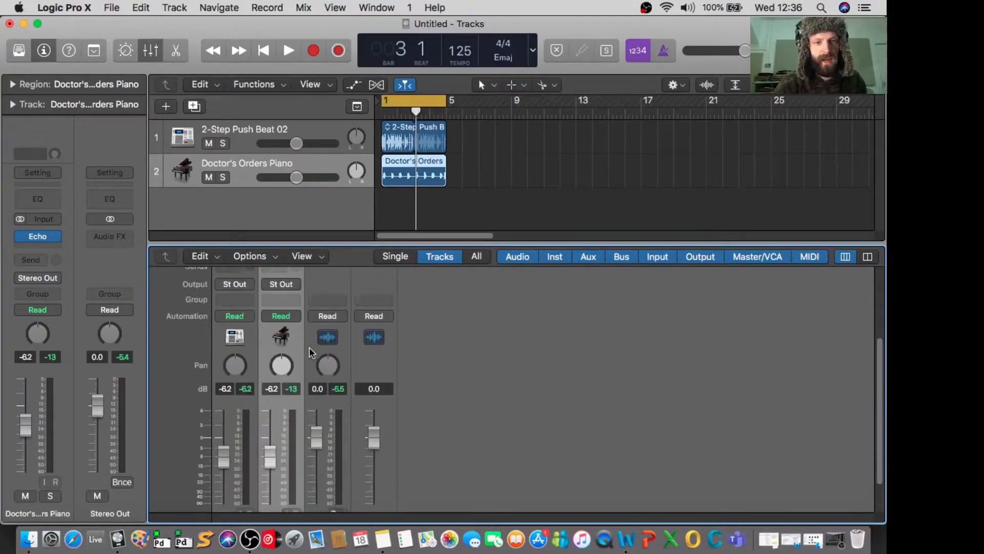
{"action": "scroll", "coordinate": [310, 352], "scroll_direction": "down", "scroll_amount": 2}
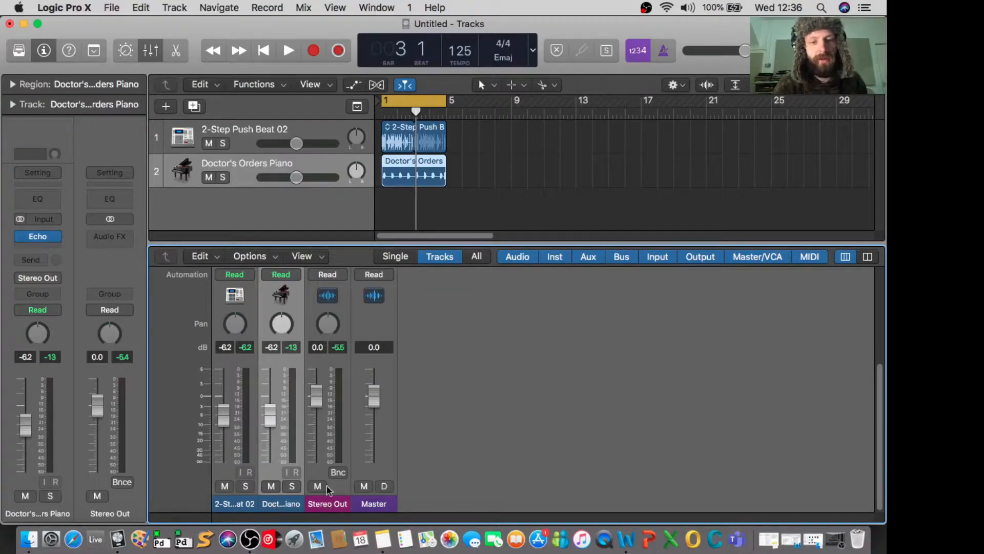
- Add a send to Bus 1 on the Doctor's Orders Piano channel strip
{"action": "scroll", "coordinate": [336, 437], "scroll_direction": "up", "scroll_amount": 6}
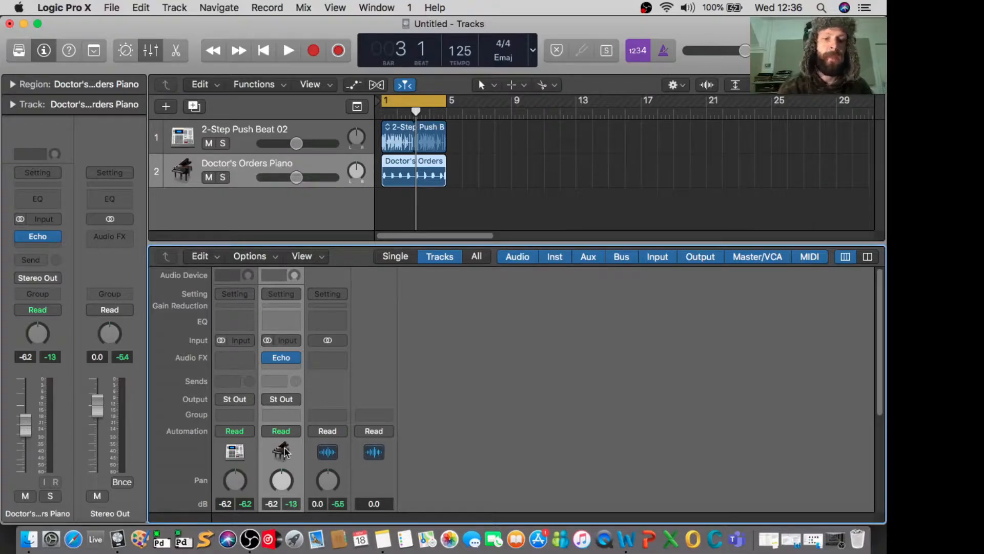
{"action": "left_click", "coordinate": [281, 382]}
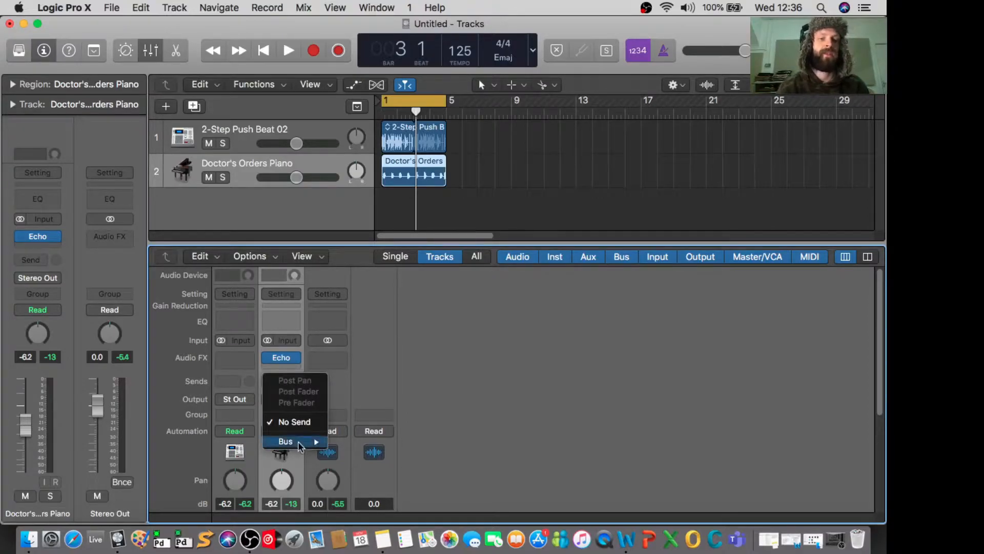
{"action": "mouse_move", "coordinate": [302, 443]}
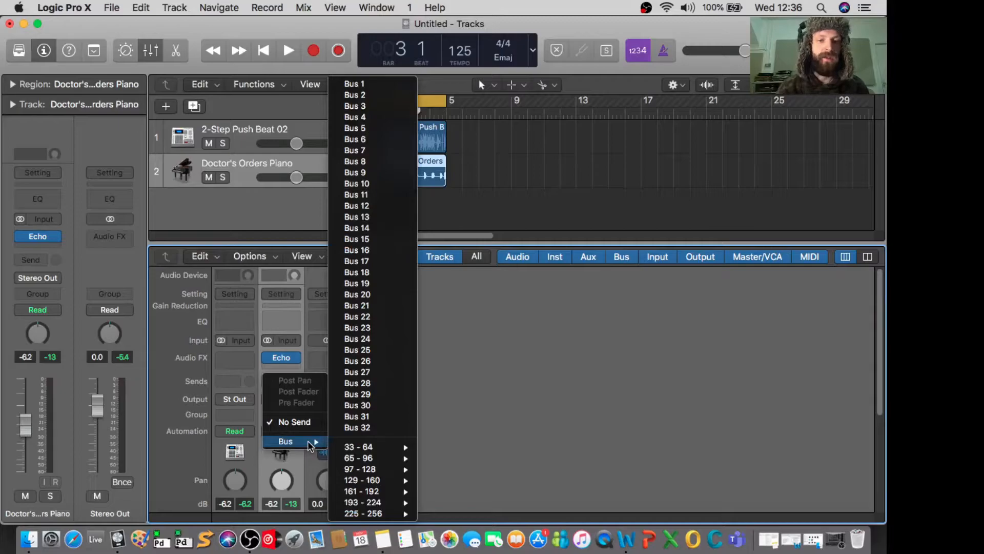
{"action": "mouse_move", "coordinate": [379, 449]}
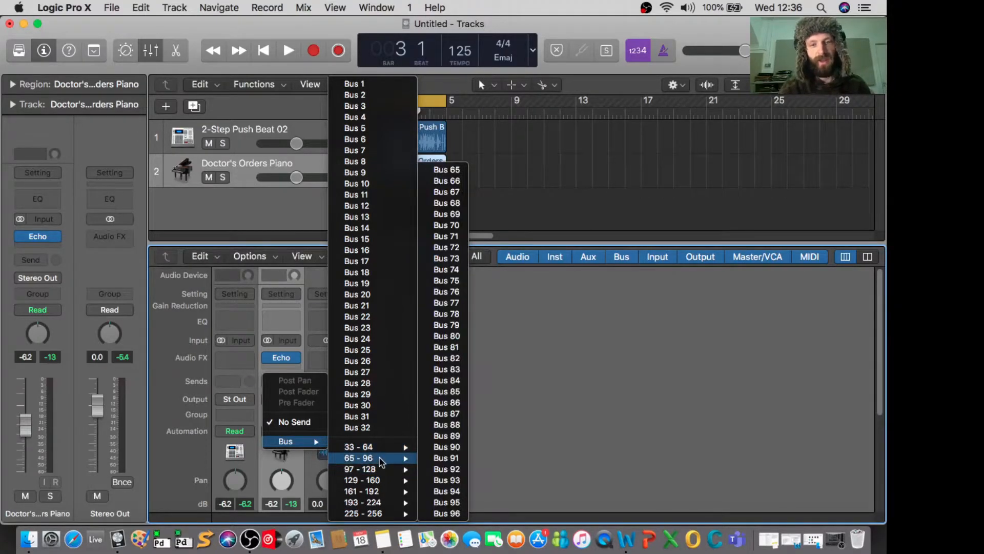
{"action": "mouse_move", "coordinate": [392, 508]}
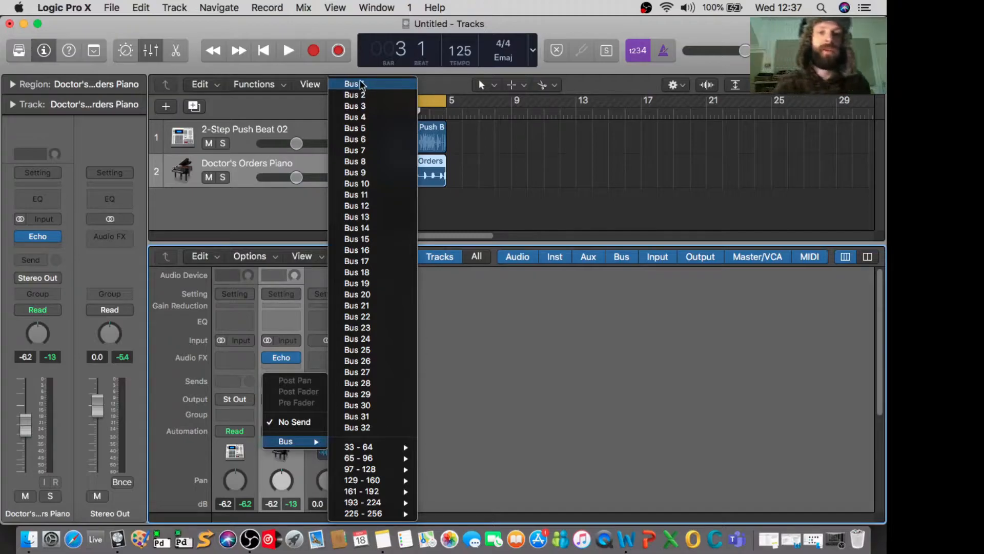
{"action": "left_click", "coordinate": [361, 85]}
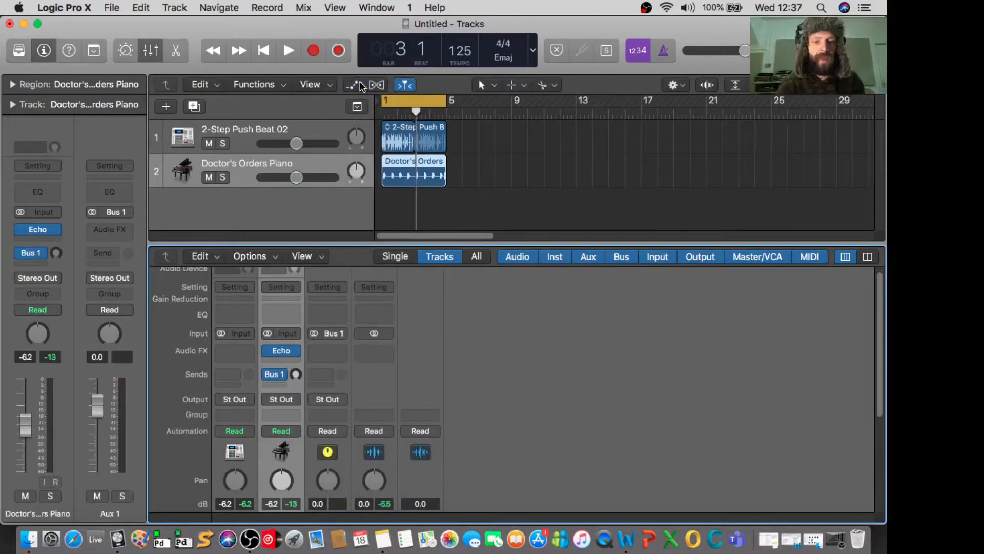
- Examine the Aux 1 channel strip's input, output and fader alongside the piano channel's Bus 1 send
{"action": "scroll", "coordinate": [410, 386], "scroll_direction": "down", "scroll_amount": 5}
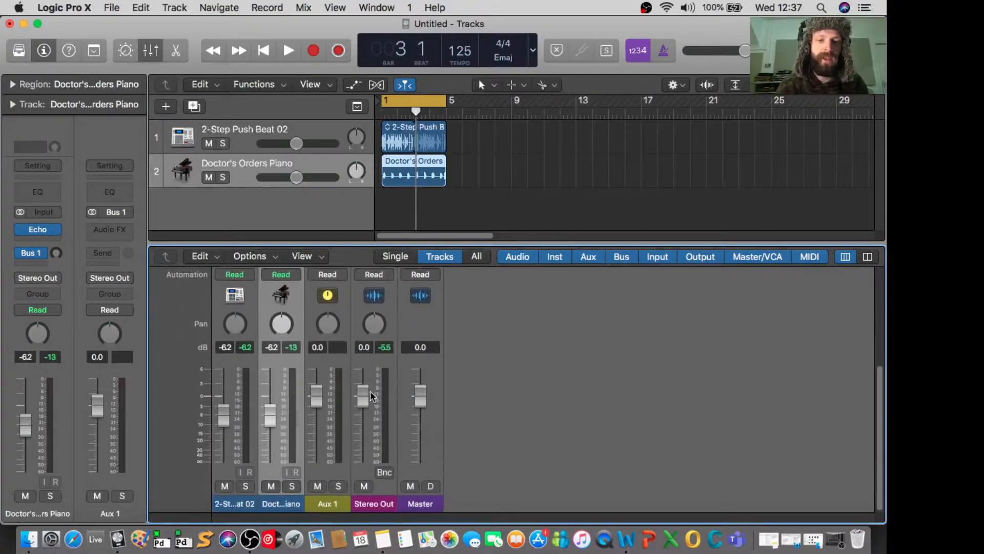
{"action": "scroll", "coordinate": [344, 388], "scroll_direction": "up", "scroll_amount": 5}
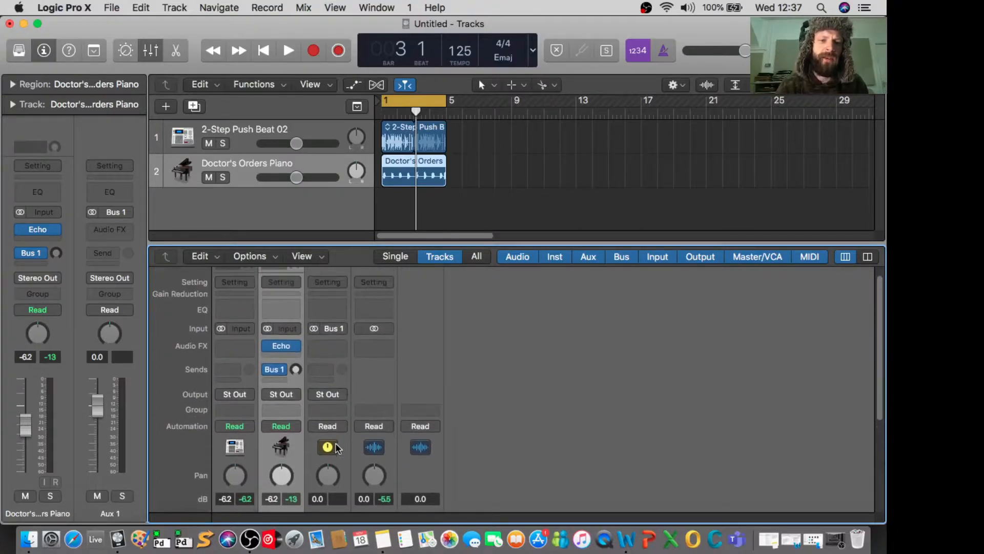
{"action": "scroll", "coordinate": [332, 450], "scroll_direction": "down", "scroll_amount": 5}
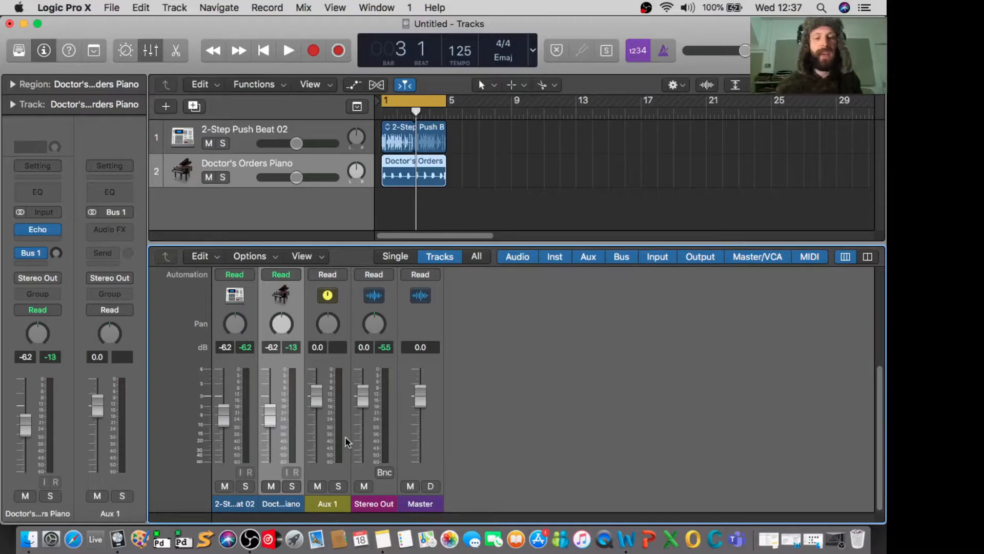
{"action": "scroll", "coordinate": [348, 391], "scroll_direction": "up", "scroll_amount": 2}
{"action": "scroll", "coordinate": [348, 391], "scroll_direction": "up", "scroll_amount": 8}
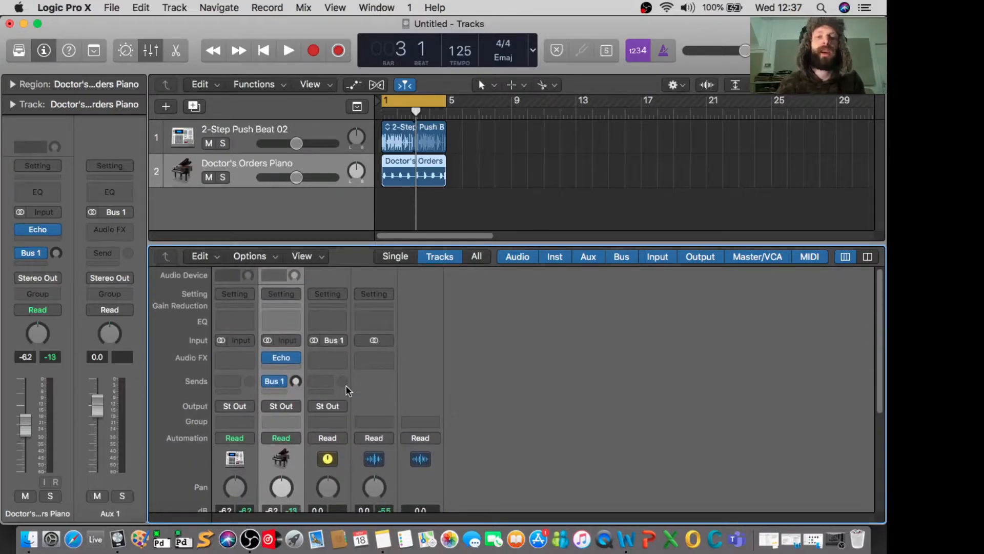
{"action": "scroll", "coordinate": [347, 408], "scroll_direction": "down", "scroll_amount": 10}
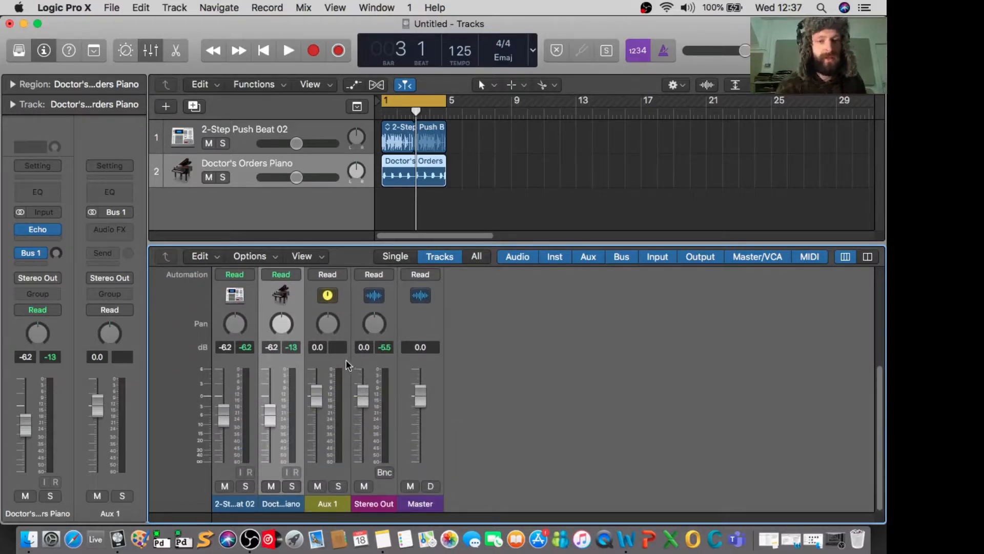
{"action": "scroll", "coordinate": [346, 365], "scroll_direction": "up", "scroll_amount": 10}
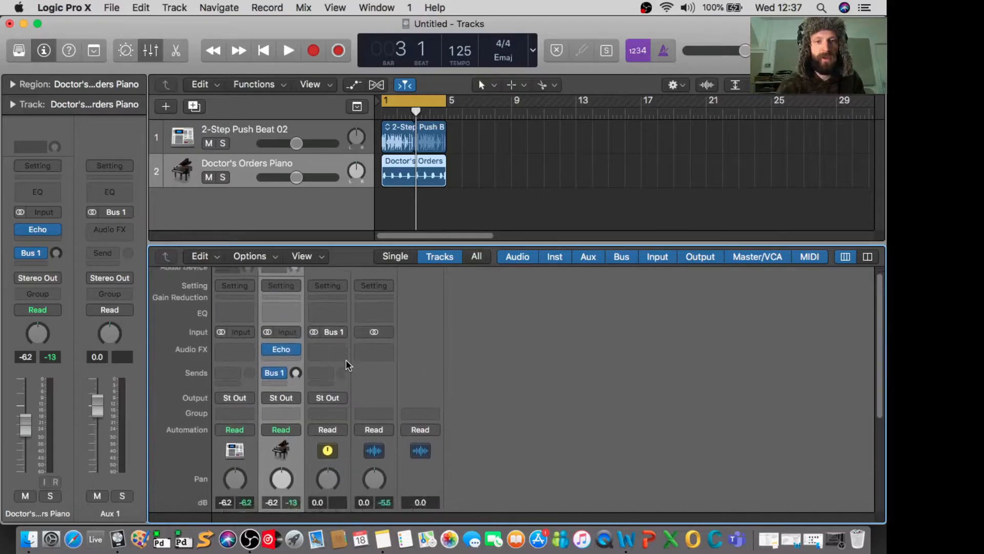
{"action": "scroll", "coordinate": [348, 365], "scroll_direction": "down", "scroll_amount": 10}
{"action": "scroll", "coordinate": [345, 336], "scroll_direction": "up", "scroll_amount": 10}
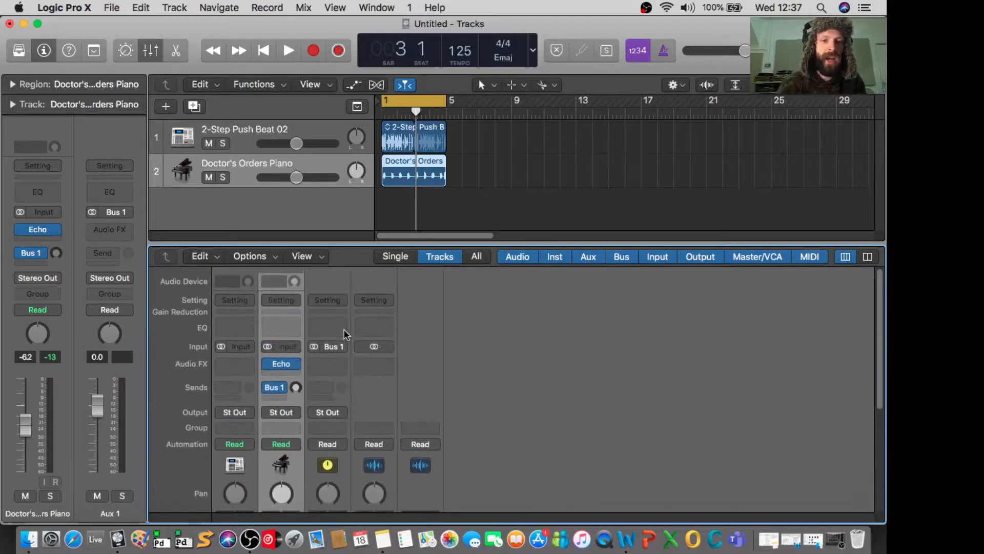
{"action": "scroll", "coordinate": [336, 331], "scroll_direction": "down", "scroll_amount": 1}
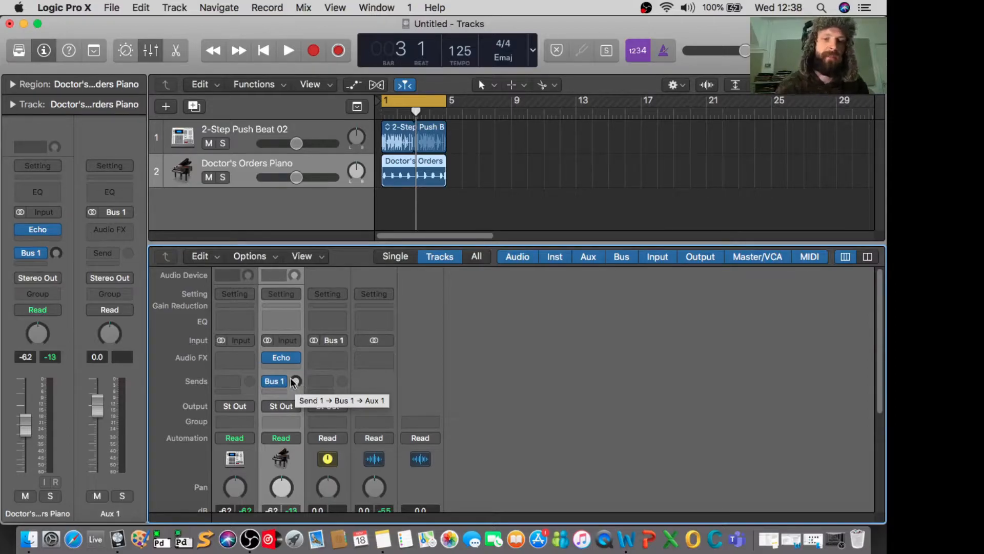
{"action": "scroll", "coordinate": [295, 400], "scroll_direction": "down", "scroll_amount": 5}
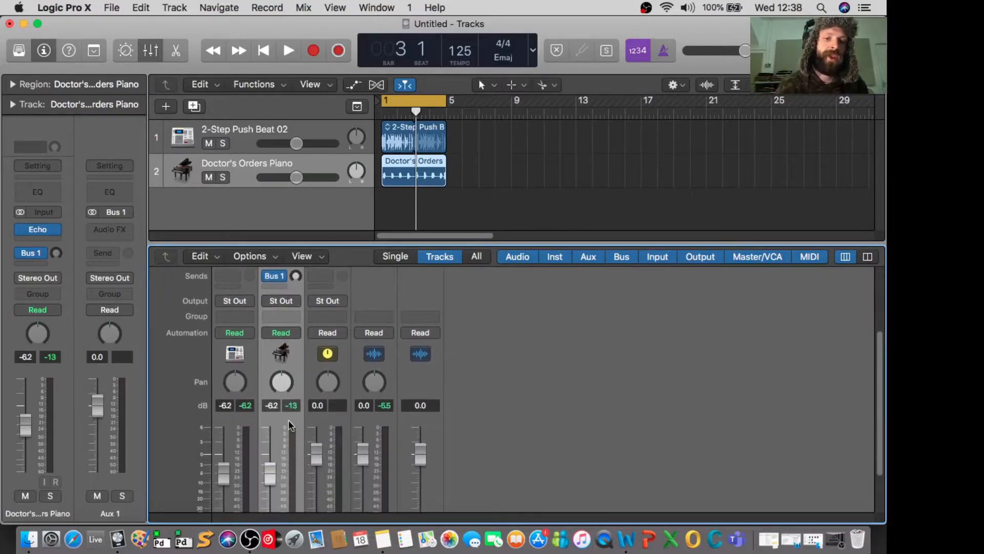
{"action": "scroll", "coordinate": [298, 380], "scroll_direction": "up", "scroll_amount": 5}
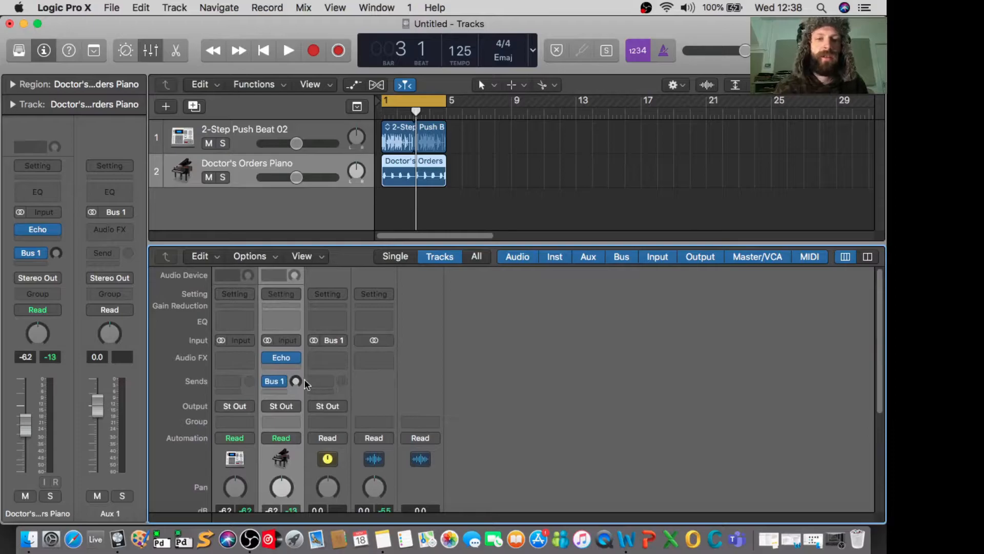
- Set the piano channel's Bus 1 send to its default level and play back the loops to check the signal on Aux 1
{"action": "left_click", "coordinate": [297, 381]}
{"action": "left_click", "coordinate": [297, 381], "text": "alt"}
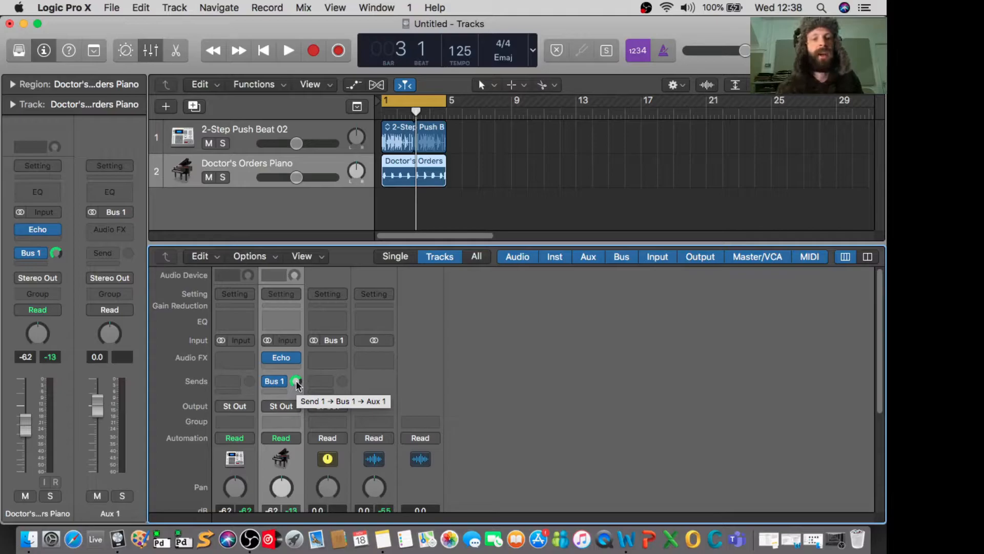
{"action": "scroll", "coordinate": [295, 390], "scroll_direction": "down", "scroll_amount": 5}
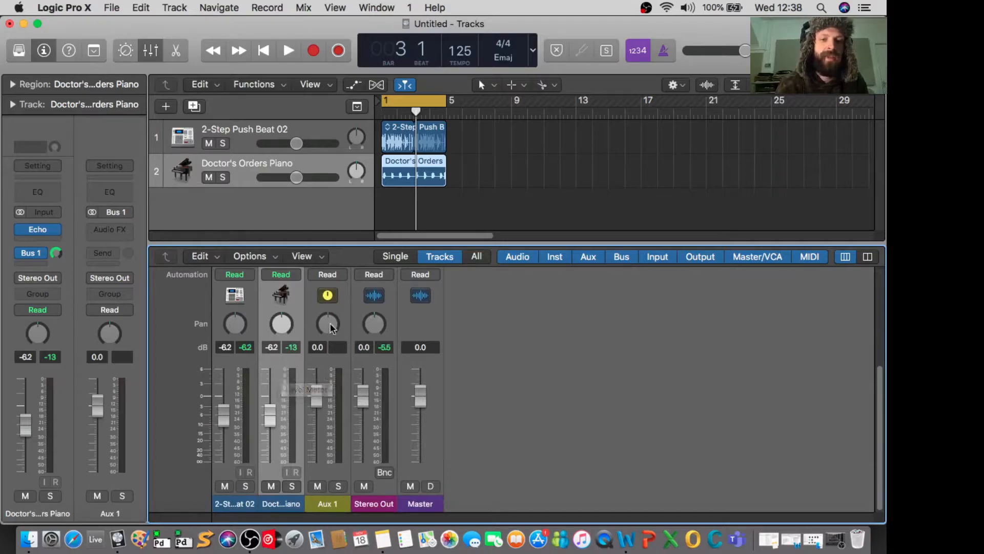
{"action": "scroll", "coordinate": [339, 348], "scroll_direction": "up", "scroll_amount": 4}
{"action": "left_click_drag", "start_coordinate": [296, 310], "coordinate": [299, 390]}
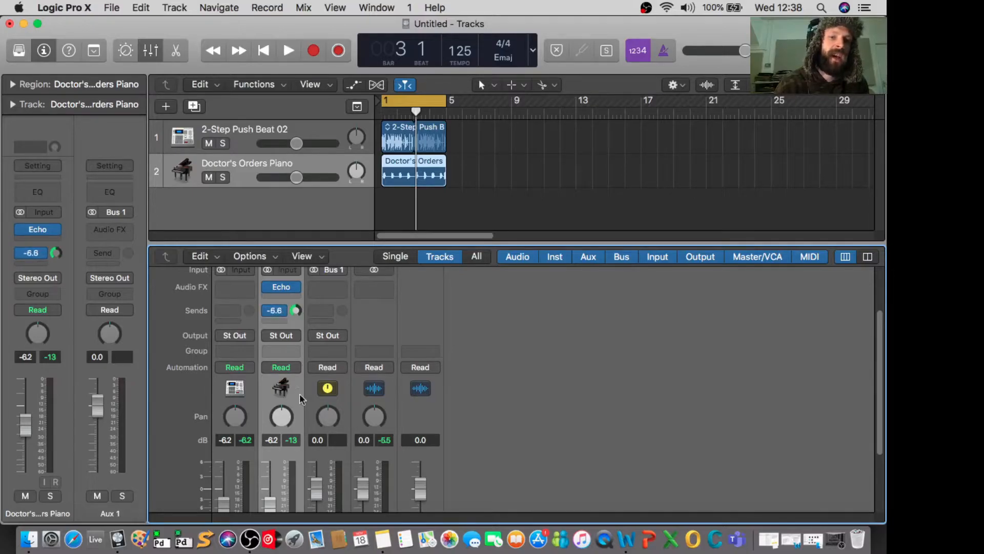
{"action": "left_click", "coordinate": [296, 311], "text": "alt"}
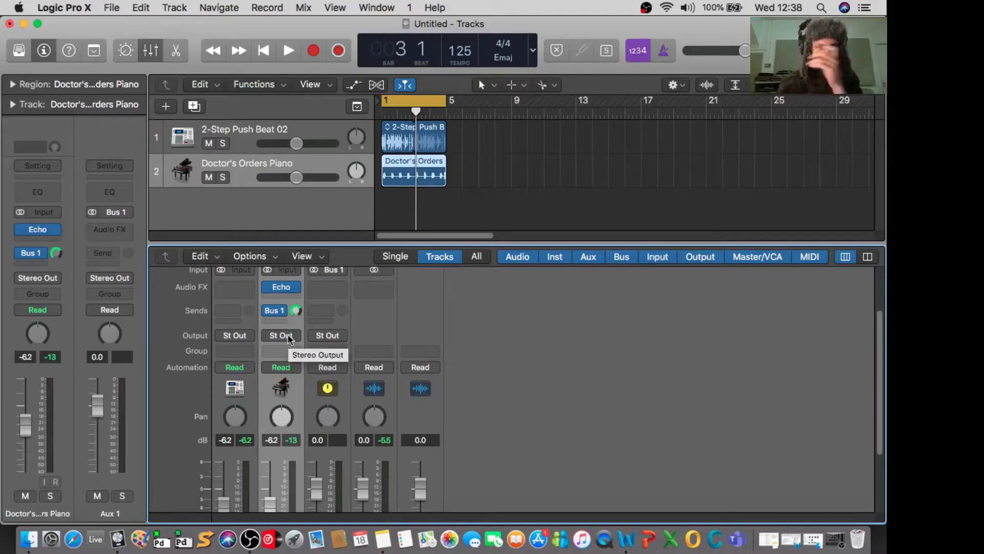
{"action": "key", "text": "space"}
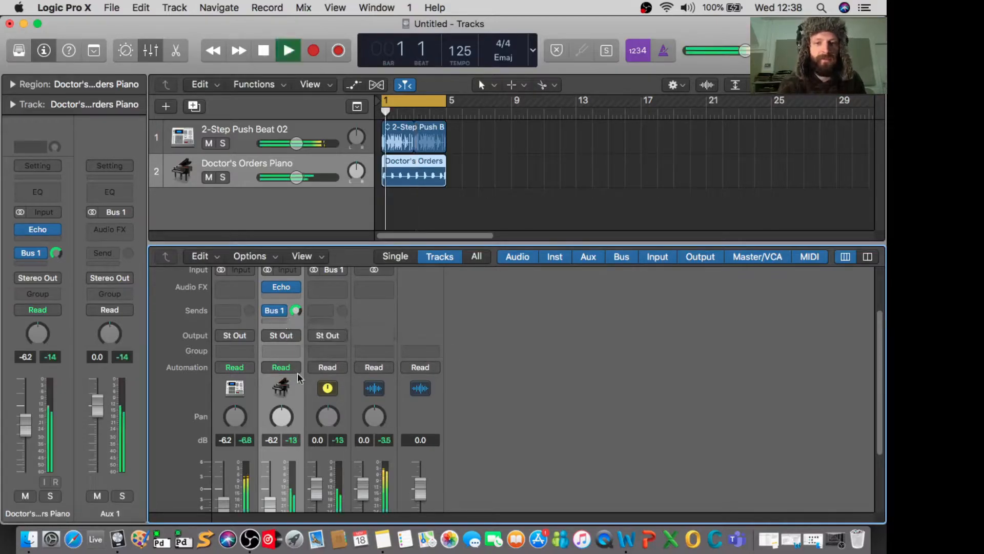
{"action": "key", "text": "space"}
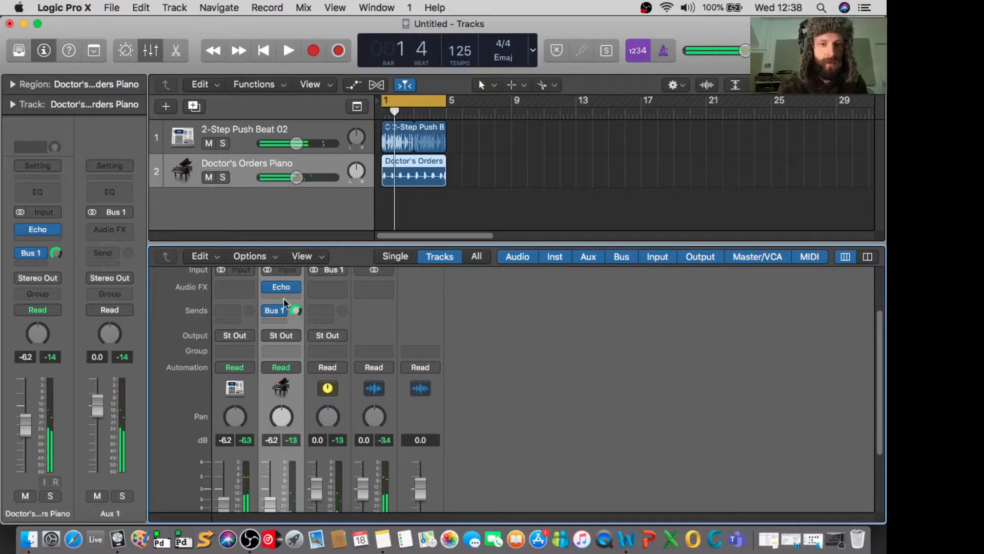
- Bypass the Echo on the Doctor's Orders Piano channel and play back the loops to check the dry signal across the channel meters
{"action": "left_click", "coordinate": [267, 286]}
{"action": "key", "text": "space"}
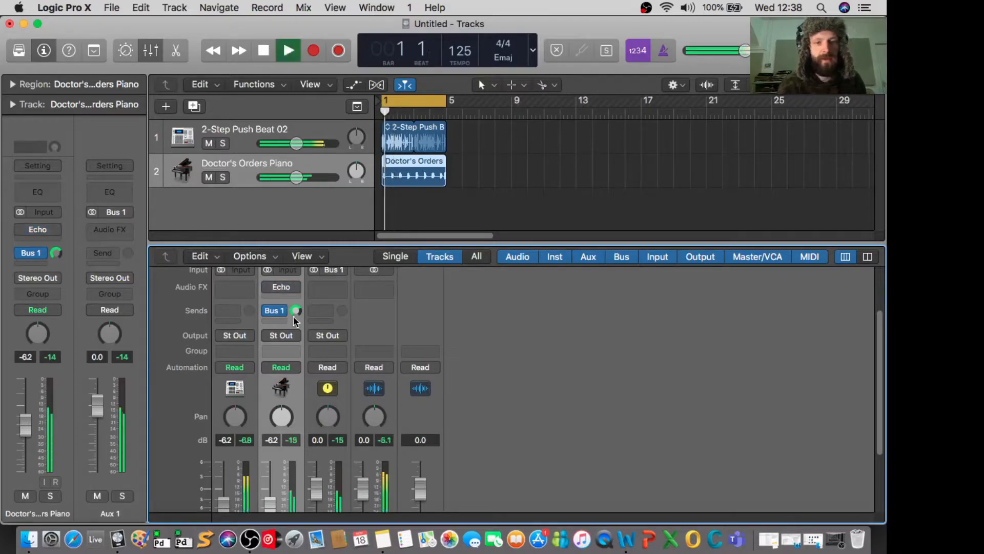
{"action": "key", "text": "space"}
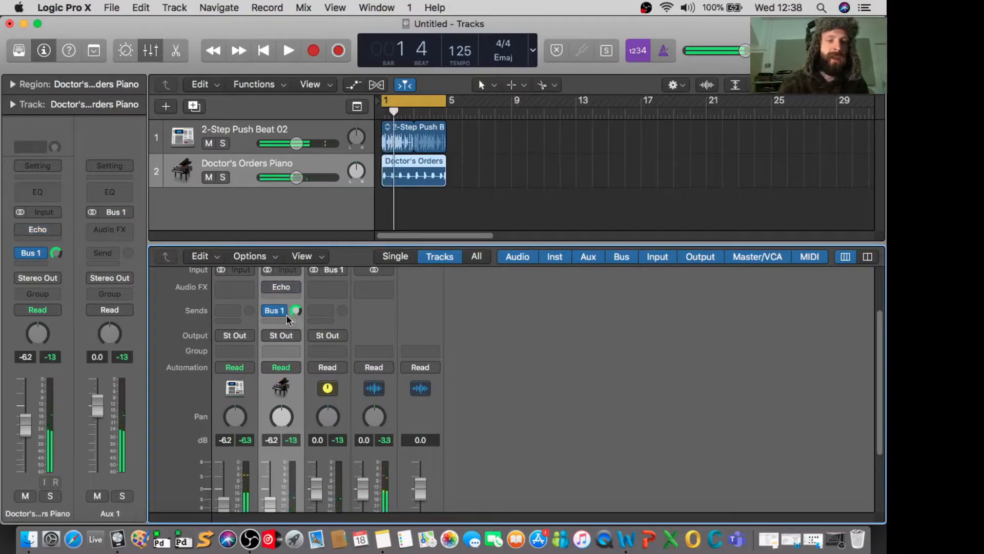
{"action": "scroll", "coordinate": [288, 402], "scroll_direction": "down", "scroll_amount": 4}
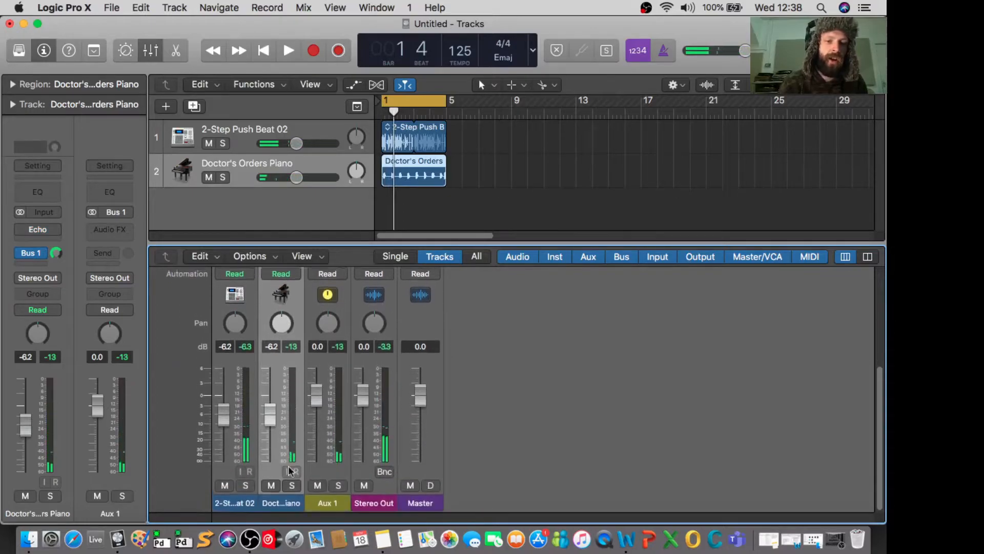
{"action": "key", "text": "space"}
{"action": "key", "text": "space"}
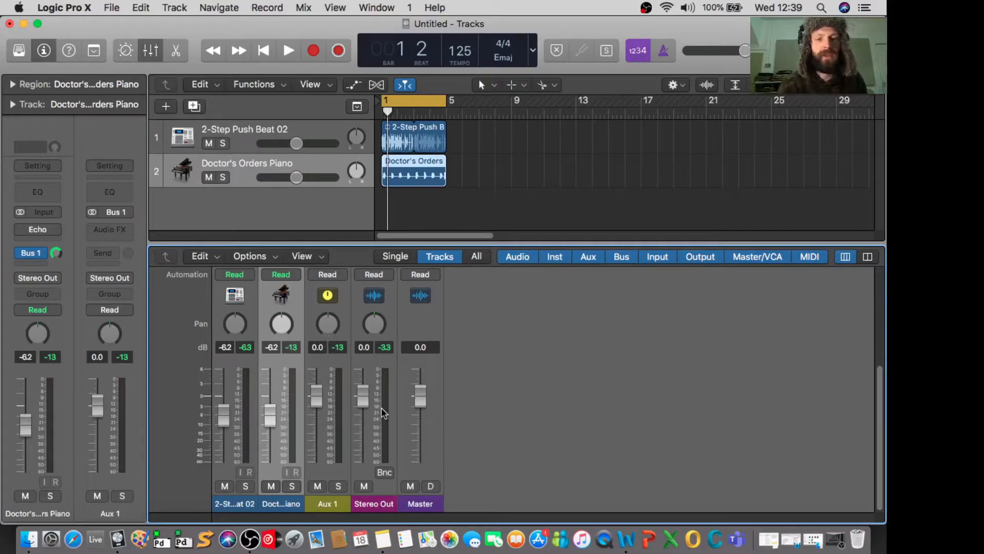
- Mute Aux 1 during playback to compare the piano's level without it, and unmute the channel again
{"action": "key", "text": "space"}
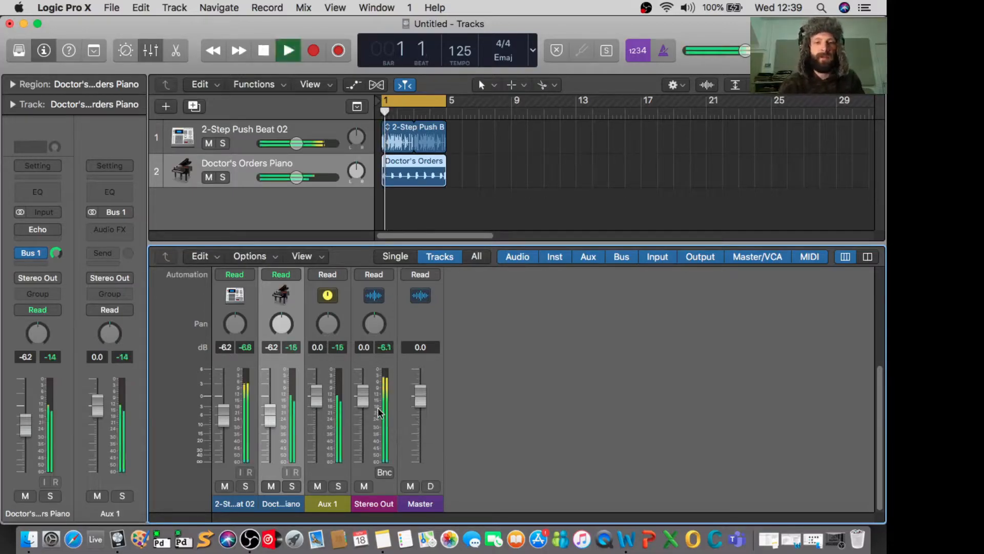
{"action": "left_click", "coordinate": [318, 486]}
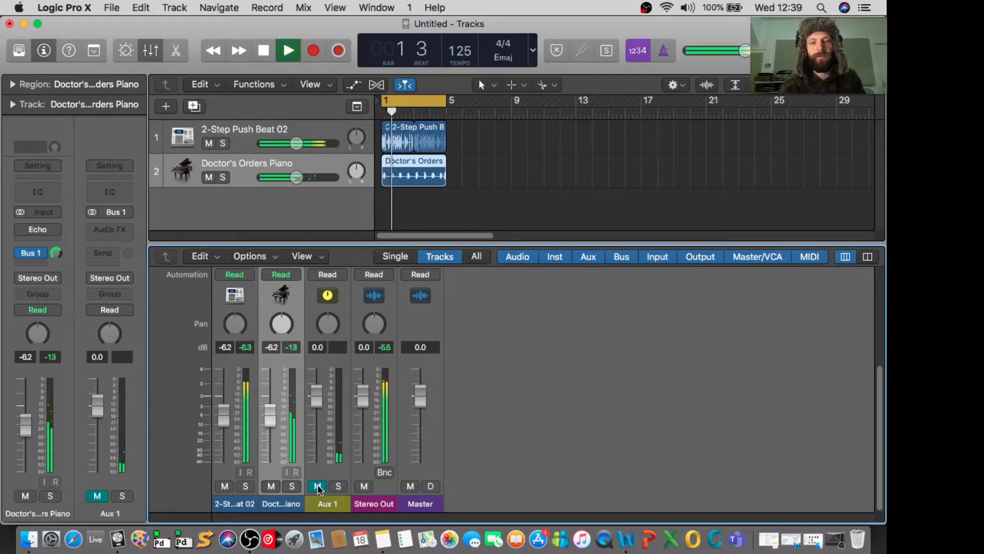
{"action": "key", "text": "space"}
{"action": "left_click", "coordinate": [318, 486]}
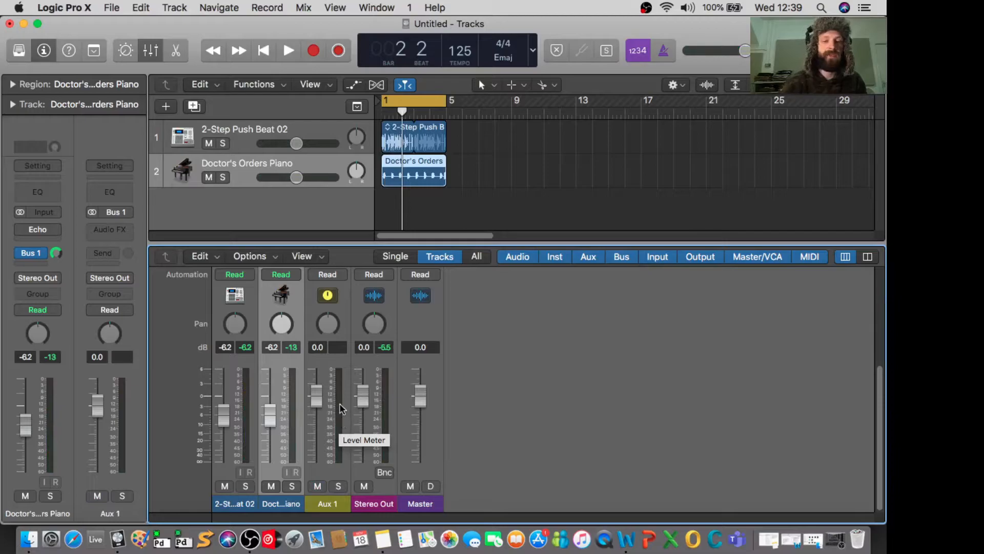
- Insert the Echo effect on the Aux 1 channel strip with its factory default settings and close the plug-in window
{"action": "scroll", "coordinate": [340, 406], "scroll_direction": "up", "scroll_amount": 10}
{"action": "scroll", "coordinate": [340, 403], "scroll_direction": "up", "scroll_amount": 1}
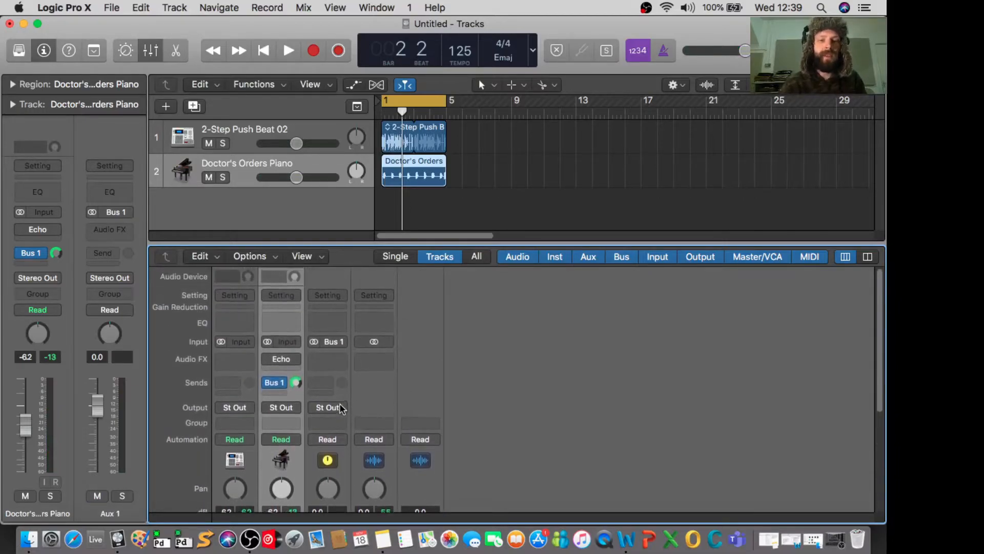
{"action": "left_click", "coordinate": [341, 359]}
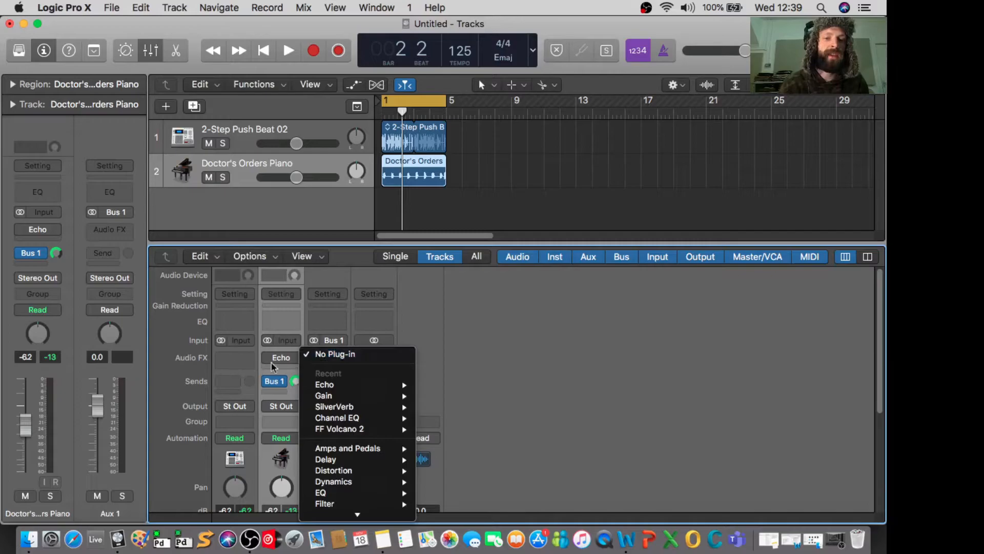
{"action": "left_click", "coordinate": [342, 385]}
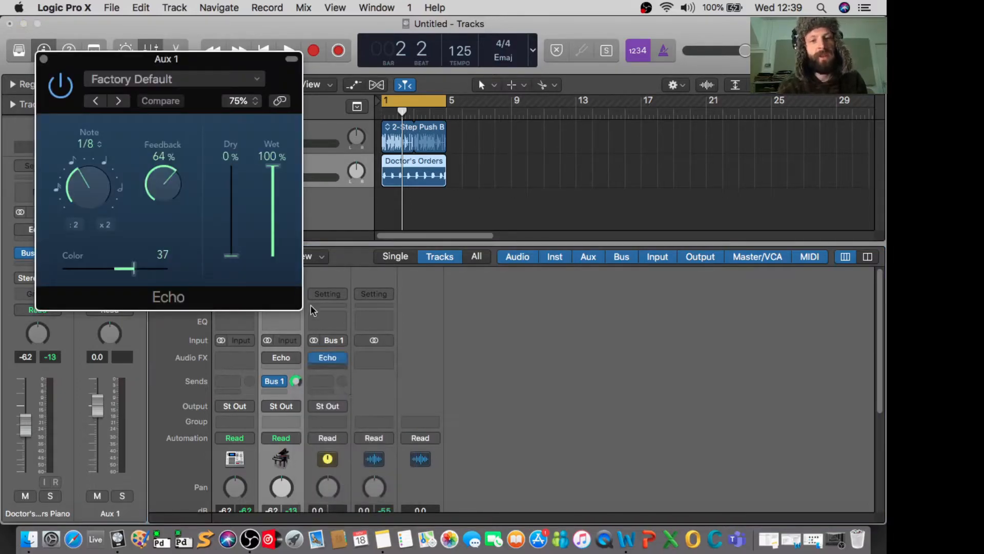
{"action": "left_click", "coordinate": [43, 59]}
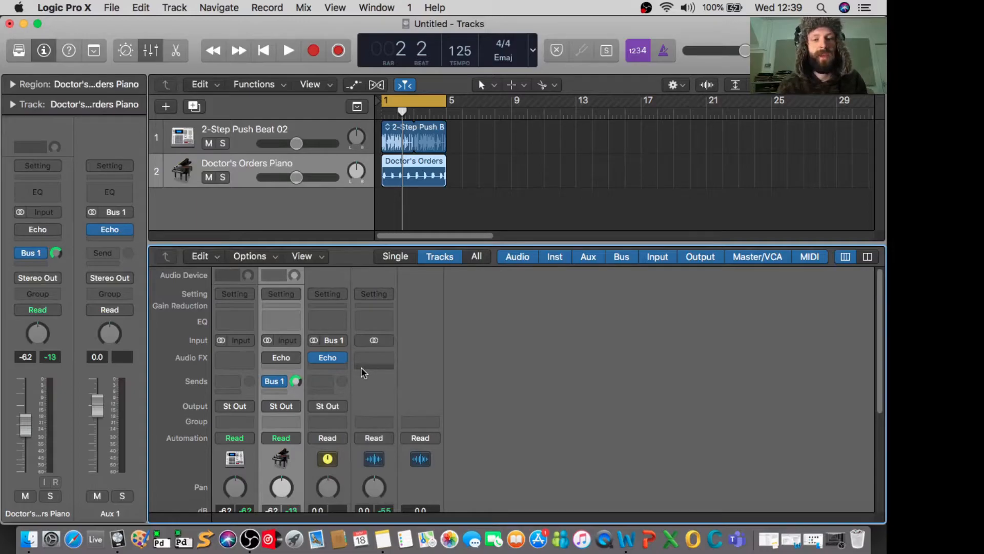
- Play back the loops to hear the Echo on Aux 1 and check the piano and auxiliary meters
{"action": "key", "text": "space"}
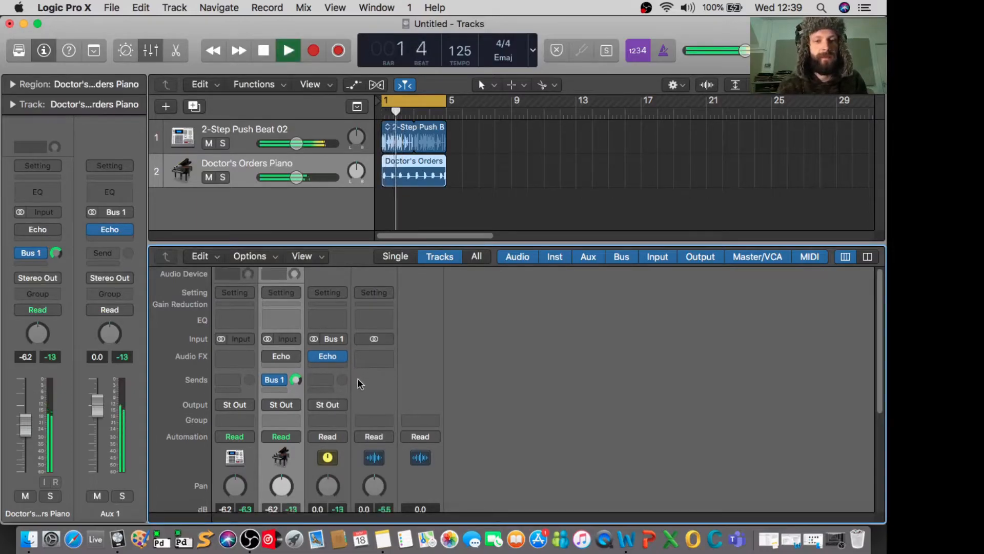
{"action": "scroll", "coordinate": [358, 384], "scroll_direction": "down", "scroll_amount": 5}
{"action": "scroll", "coordinate": [358, 384], "scroll_direction": "up", "scroll_amount": 2}
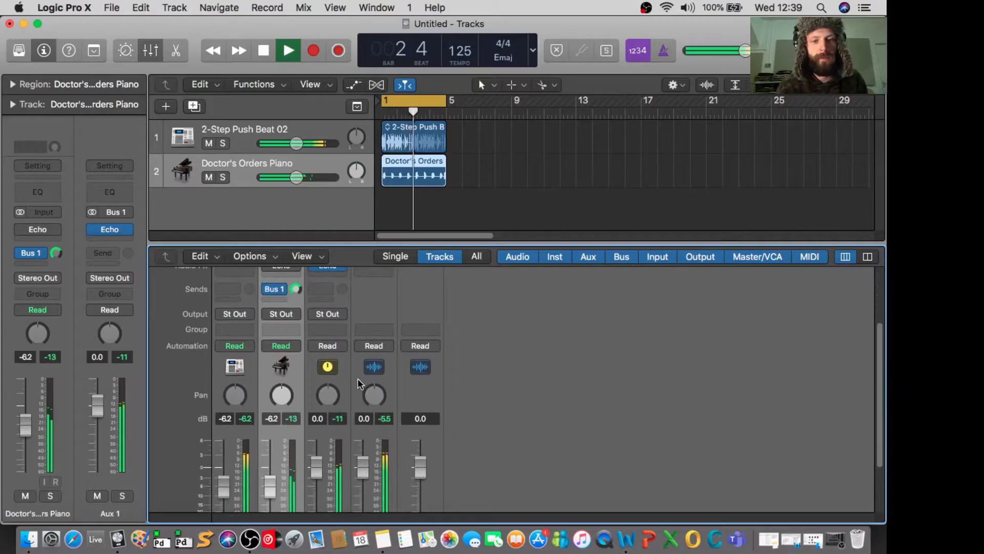
{"action": "key", "text": "space"}
{"action": "scroll", "coordinate": [281, 472], "scroll_direction": "down", "scroll_amount": 2}
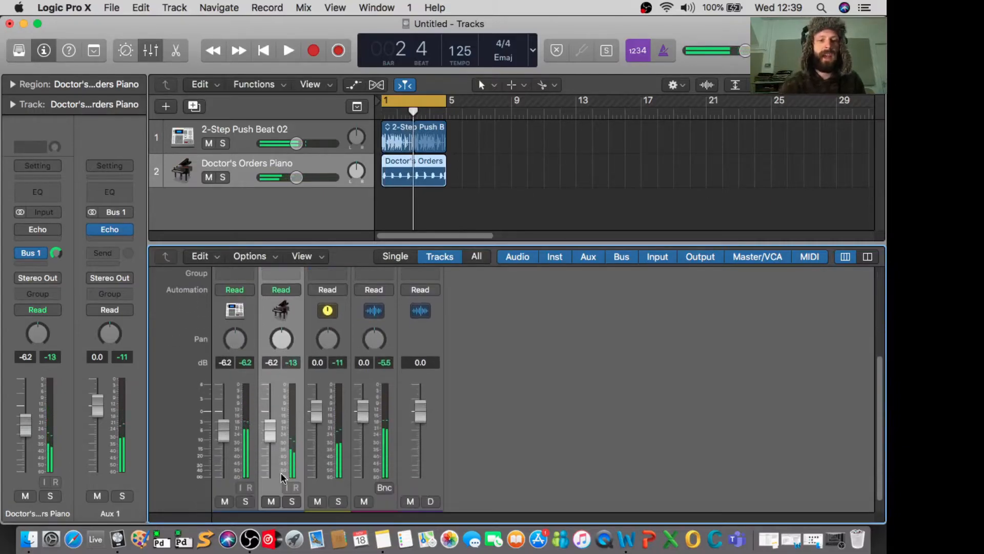
- Solo the Doctor's Orders Piano channel and play it from the start with the Aux 1 Echo active
{"action": "left_click", "coordinate": [290, 501]}
{"action": "key", "text": "Return"}
{"action": "key", "text": "space"}
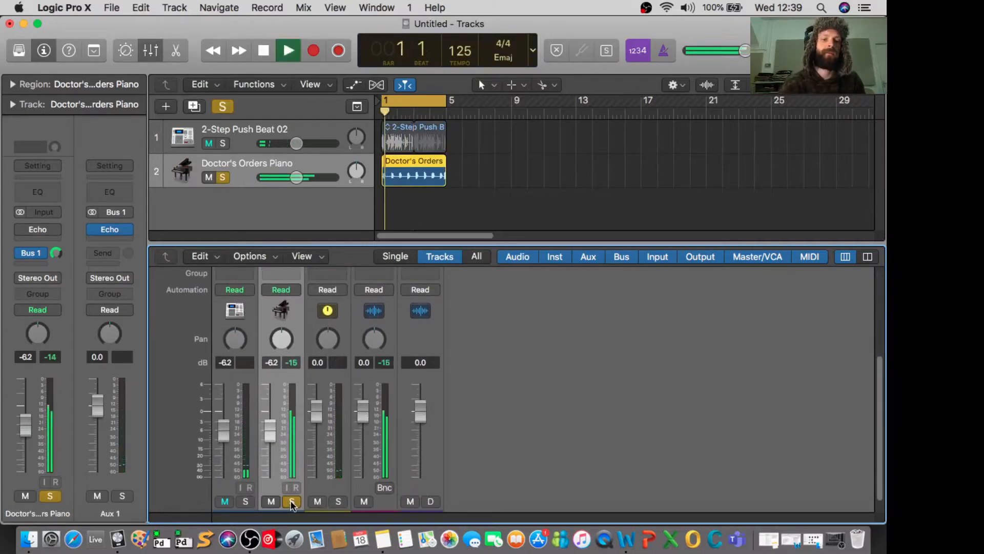
{"action": "key", "text": "space"}
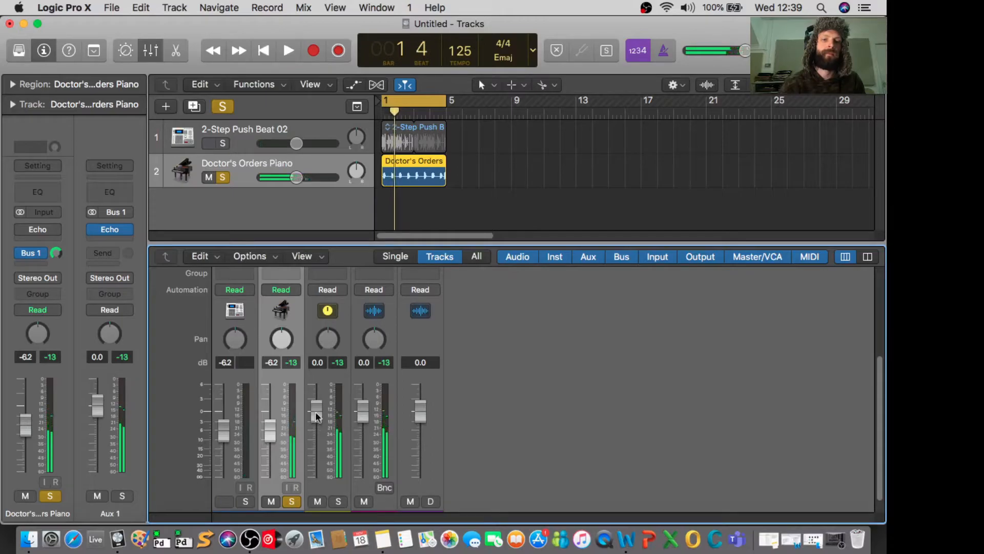
- Play the soloed piano from the start with Aux 1 muted to hear only the dry signal, and unmute Aux 1 again
{"action": "key", "text": "Return"}
{"action": "key", "text": "space"}
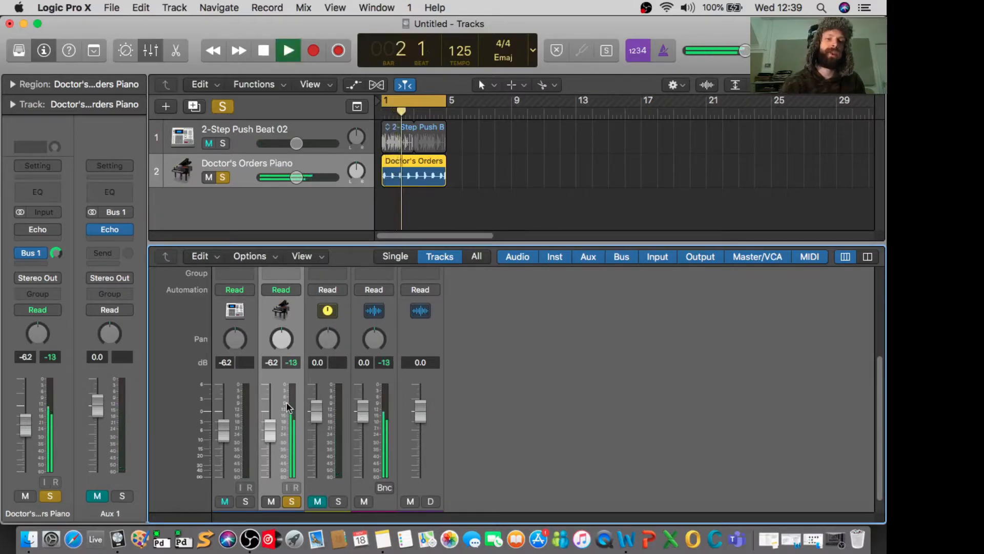
{"action": "key", "text": "space"}
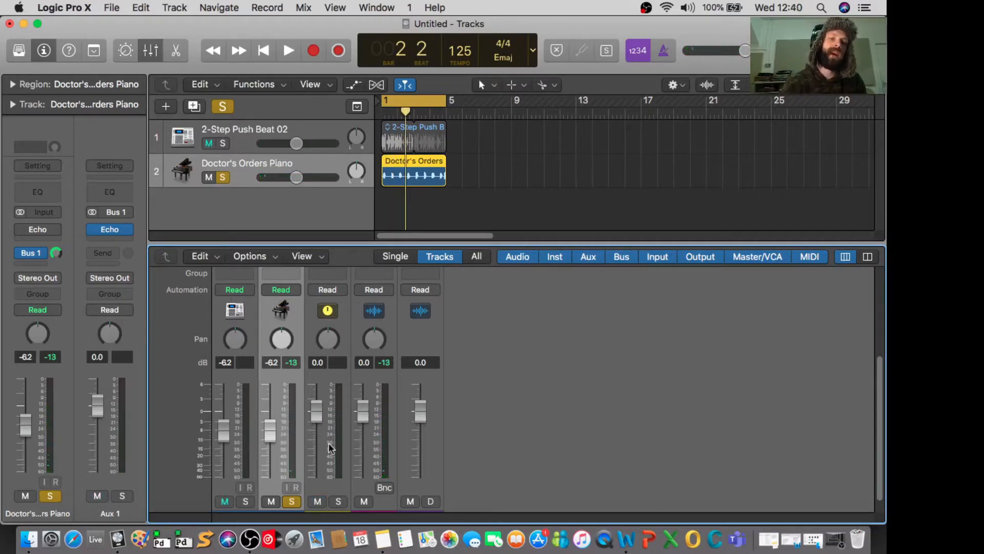
- Add a send to Bus 1 on the 2-Step Push Beat 02 channel strip so it also feeds Aux 1
{"action": "scroll", "coordinate": [329, 442], "scroll_direction": "up", "scroll_amount": 4}
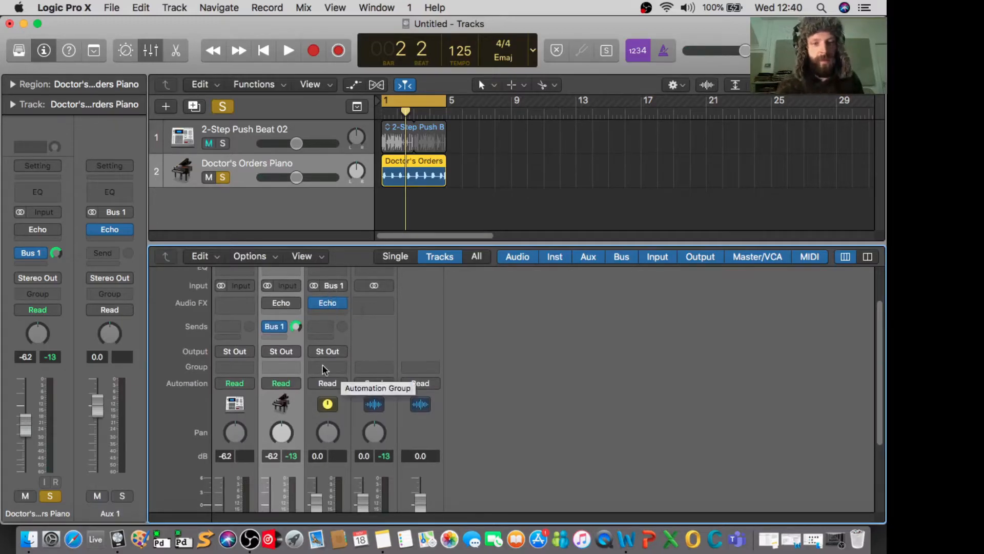
{"action": "scroll", "coordinate": [343, 426], "scroll_direction": "down", "scroll_amount": 3}
{"action": "scroll", "coordinate": [342, 427], "scroll_direction": "up", "scroll_amount": 4}
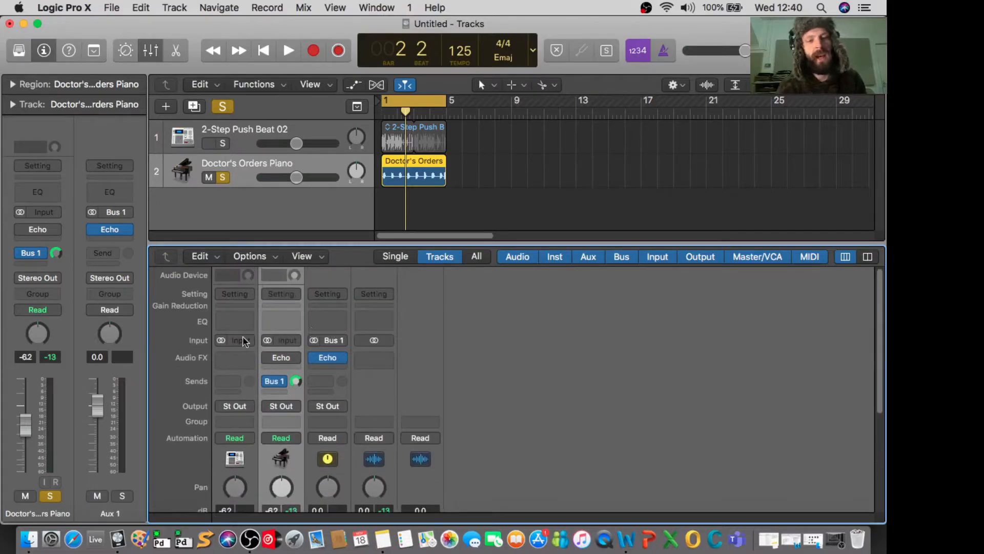
{"action": "scroll", "coordinate": [254, 405], "scroll_direction": "down", "scroll_amount": 4}
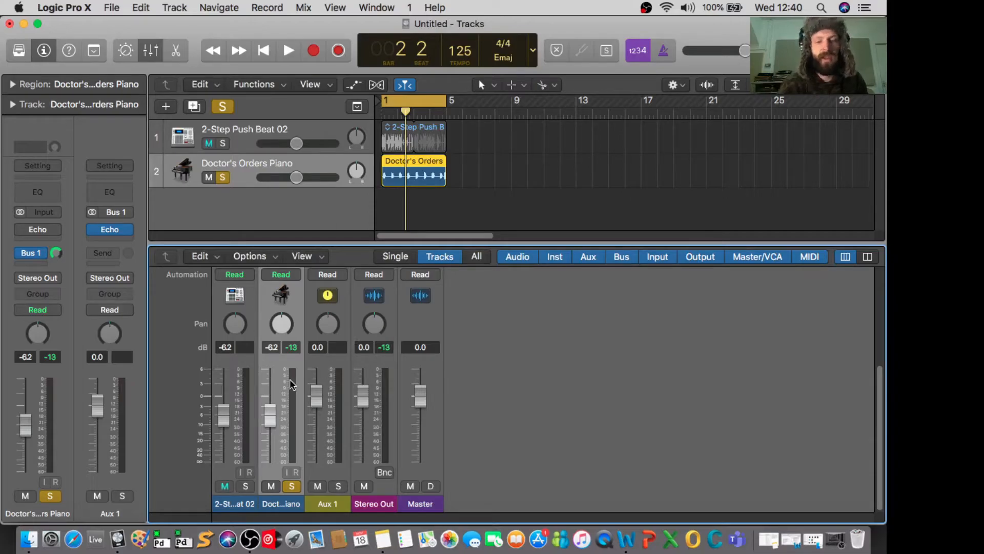
{"action": "scroll", "coordinate": [292, 380], "scroll_direction": "up", "scroll_amount": 5}
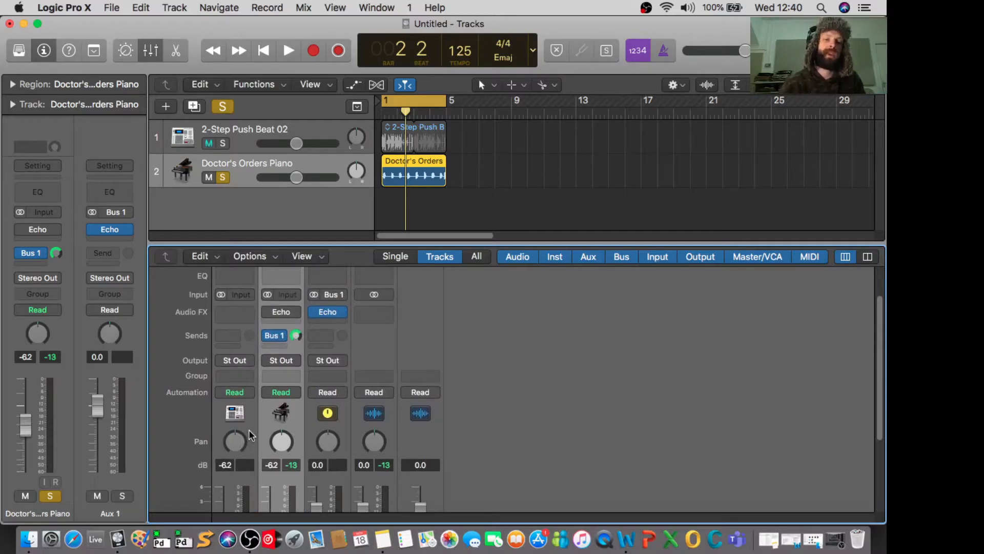
{"action": "left_click", "coordinate": [236, 337]}
{"action": "mouse_move", "coordinate": [239, 395]}
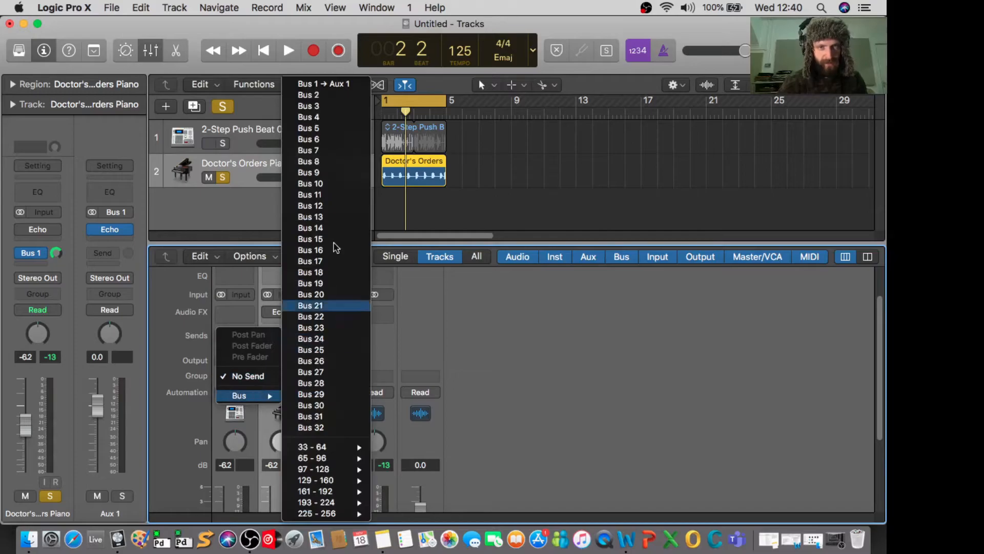
{"action": "left_click", "coordinate": [330, 87]}
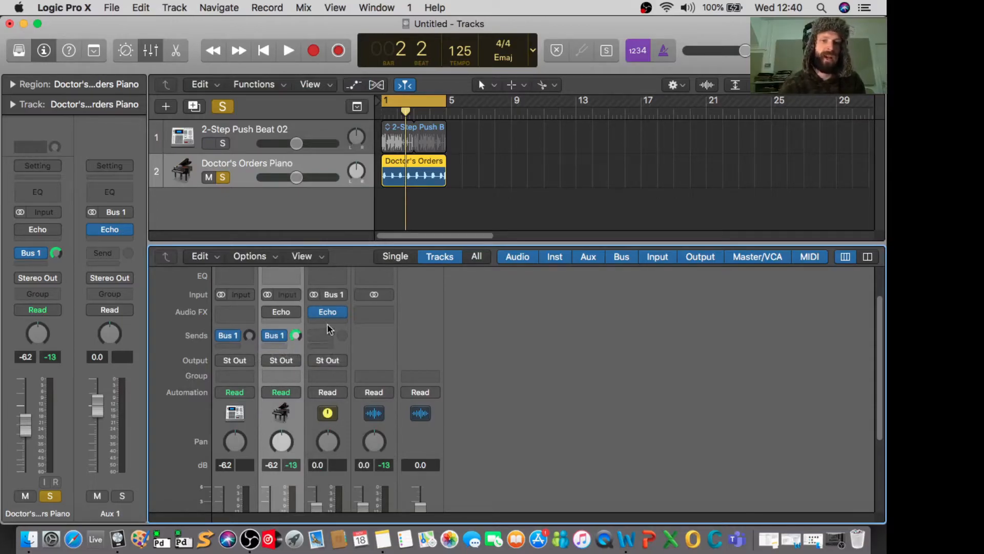
- Remove the Echo plug-in from the Doctor's Orders Piano channel strip
{"action": "left_click", "coordinate": [268, 312]}
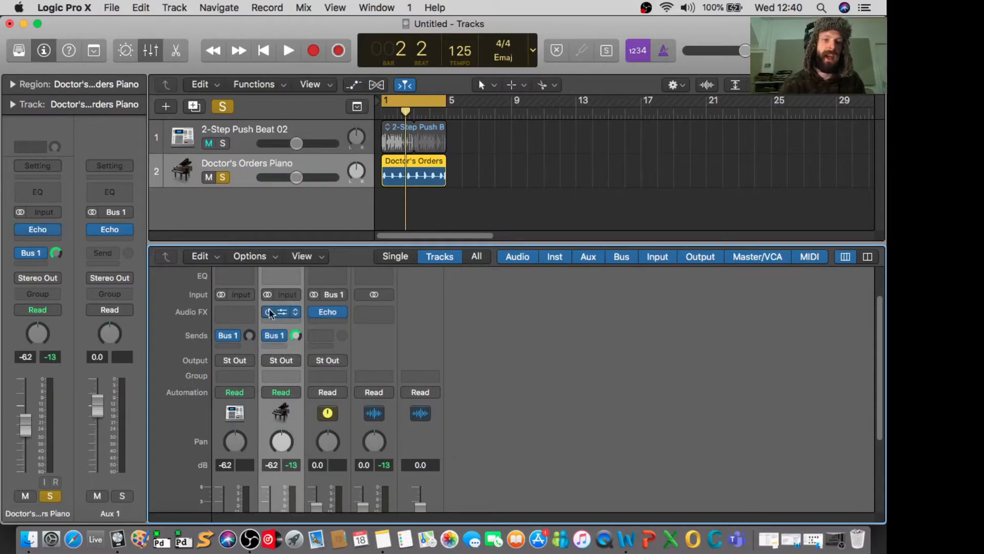
{"action": "left_click", "coordinate": [296, 312]}
{"action": "left_click", "coordinate": [295, 267]}
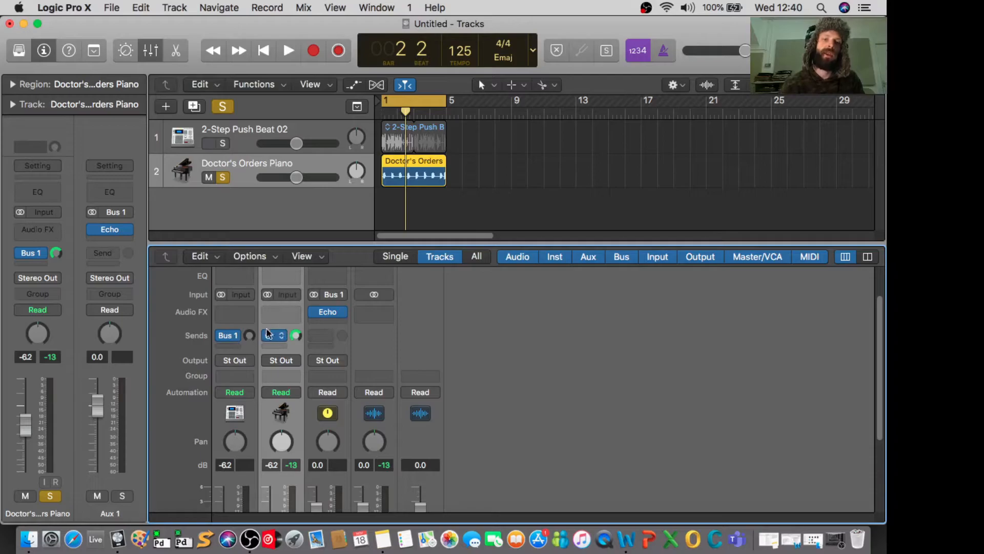
- Lower the piano channel's Bus 1 send to -∞ and play back the soloed piano without the echo
{"action": "left_click_drag", "start_coordinate": [296, 335], "coordinate": [302, 489]}
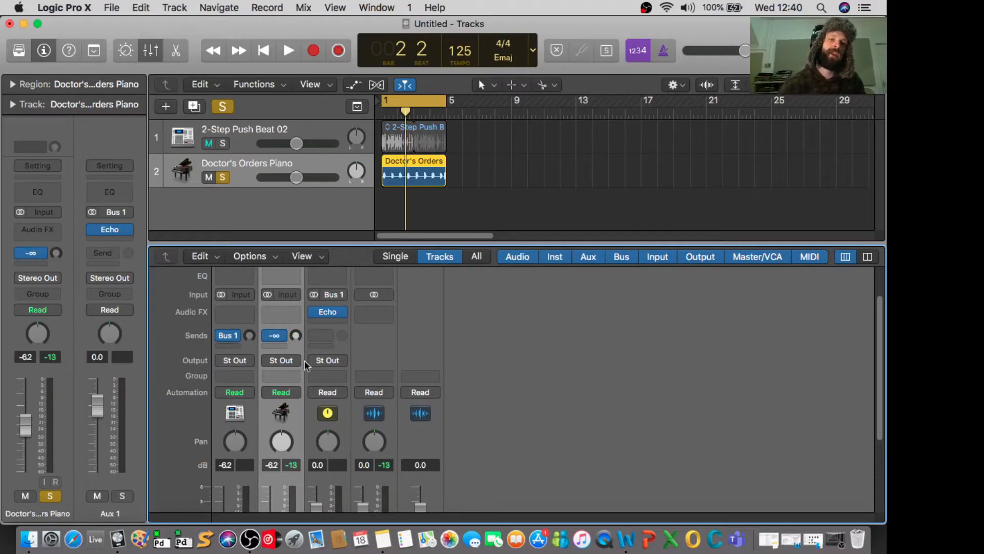
{"action": "key", "text": "space"}
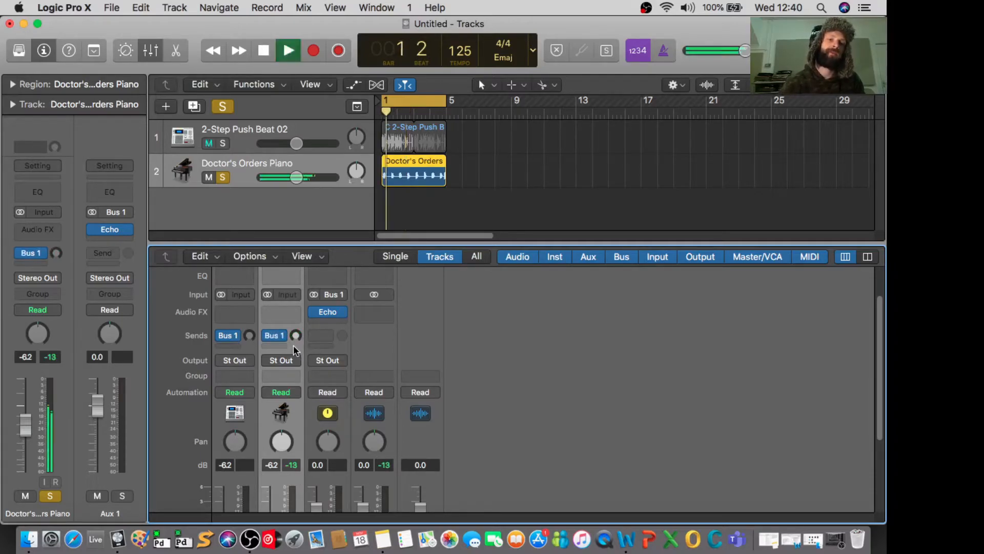
{"action": "key", "text": "space"}
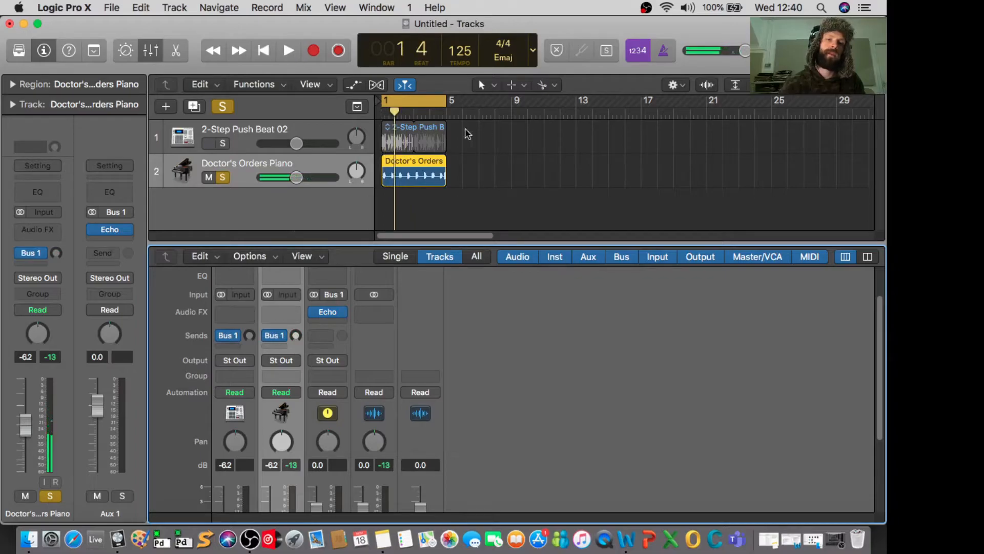
- Turn off solo on the Doctor's Orders Piano track and play back both loops without any signal sent to Aux 1
{"action": "left_click", "coordinate": [223, 177]}
{"action": "key", "text": "space"}
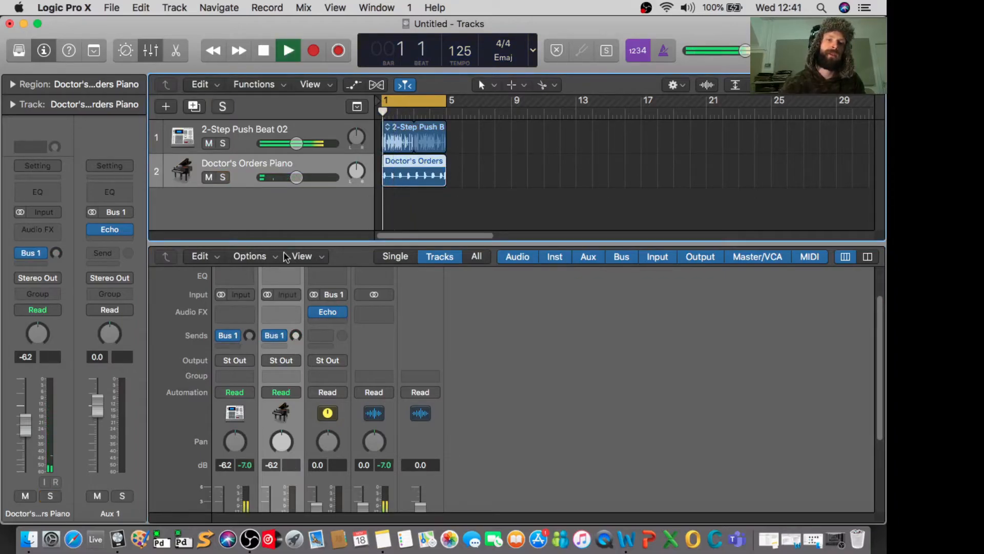
{"action": "key", "text": "space"}
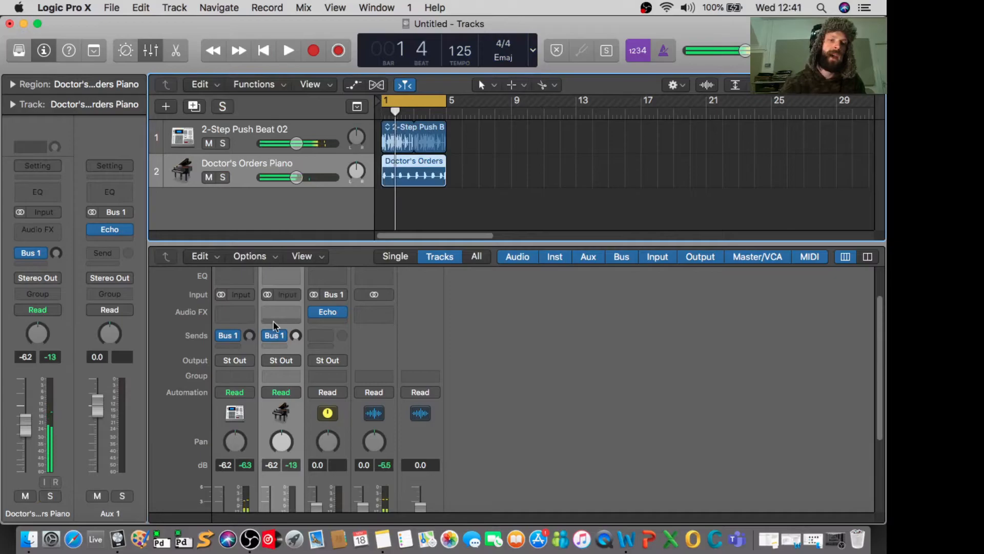
- Raise the 2-Step Push Beat 02 channel's Bus 1 send to hear its echo during playback, and lower it back to -∞
{"action": "left_click_drag", "start_coordinate": [250, 336], "coordinate": [239, 222]}
{"action": "key", "text": "space"}
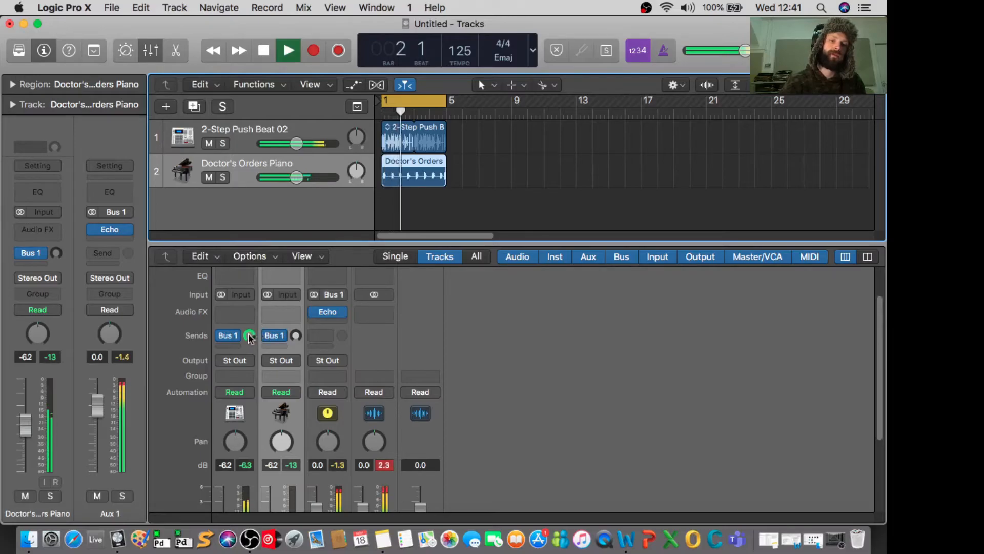
{"action": "left_click_drag", "start_coordinate": [250, 336], "coordinate": [277, 544]}
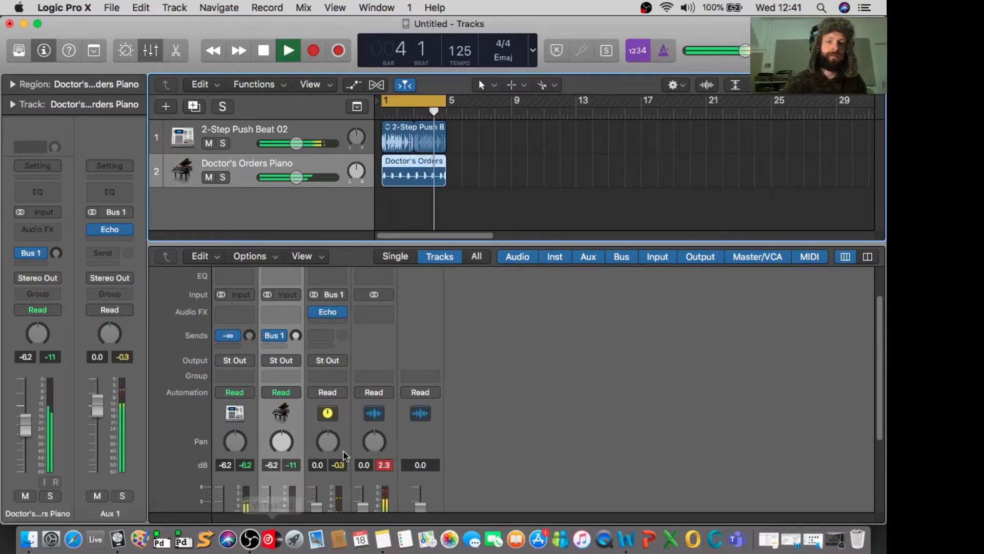
{"action": "key", "text": "space"}
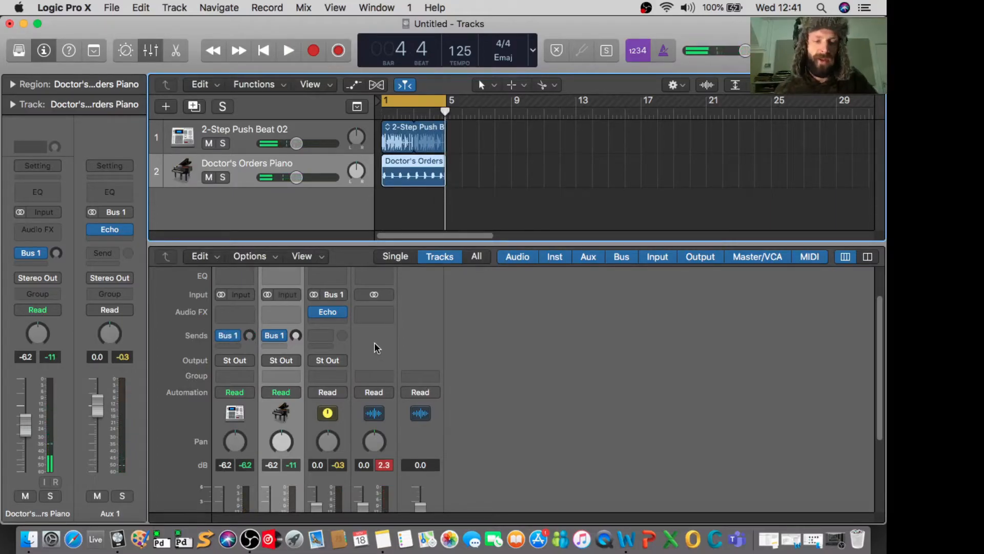
{"action": "mouse_move", "coordinate": [327, 314]}
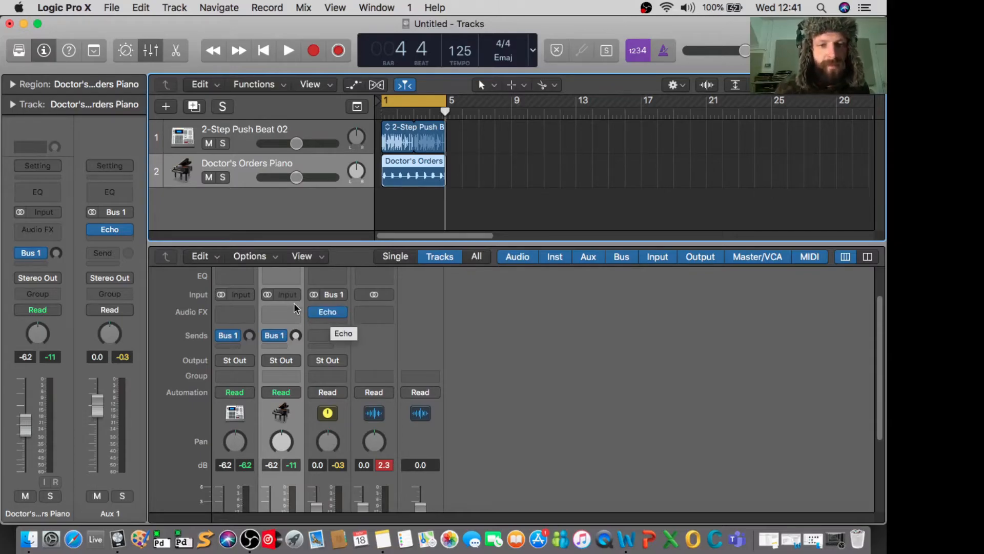
- Insert a Channel EQ below the Echo on the Aux 1 channel strip
{"action": "scroll", "coordinate": [338, 328], "scroll_direction": "up", "scroll_amount": 2}
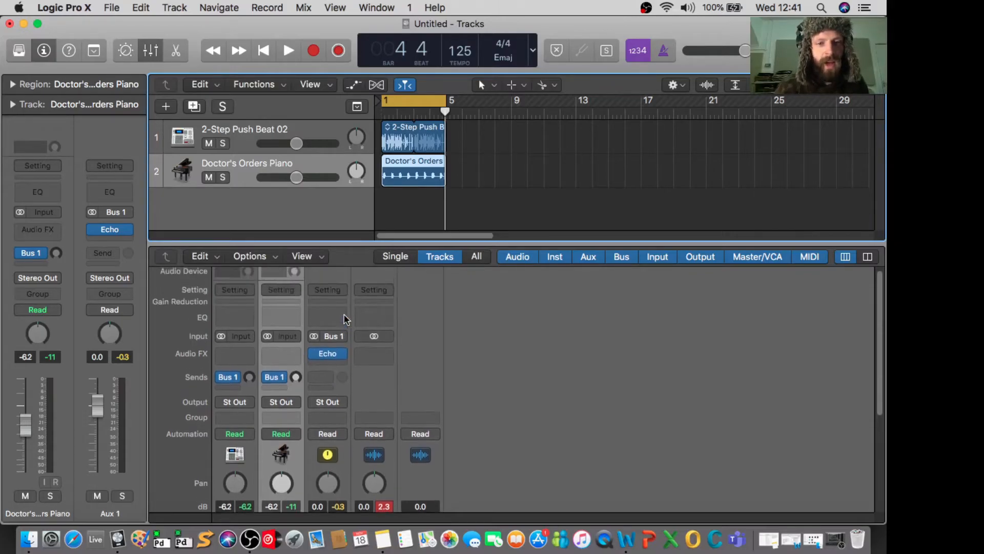
{"action": "left_click", "coordinate": [330, 359]}
{"action": "mouse_move", "coordinate": [346, 395]}
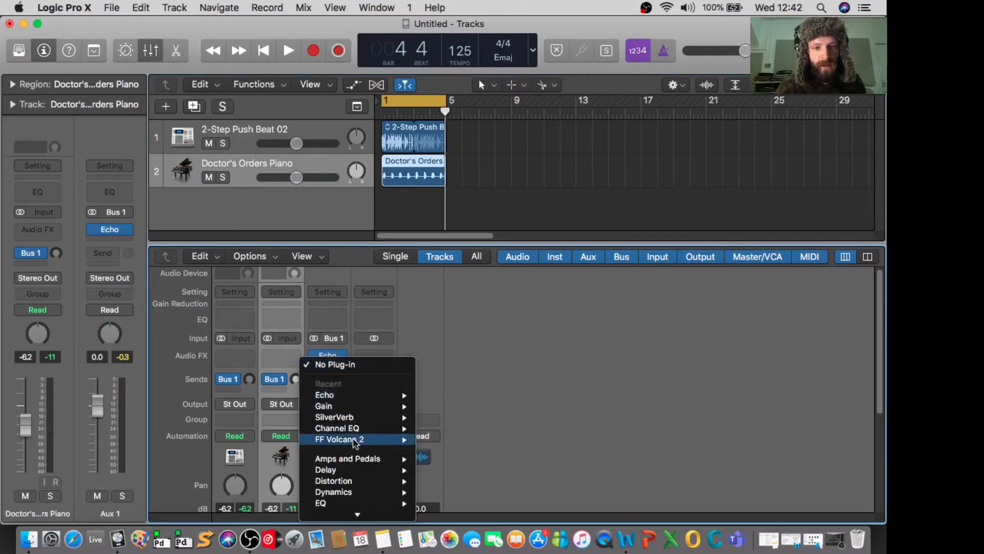
{"action": "scroll", "coordinate": [349, 472], "scroll_direction": "down", "scroll_amount": 3}
{"action": "mouse_move", "coordinate": [338, 454]}
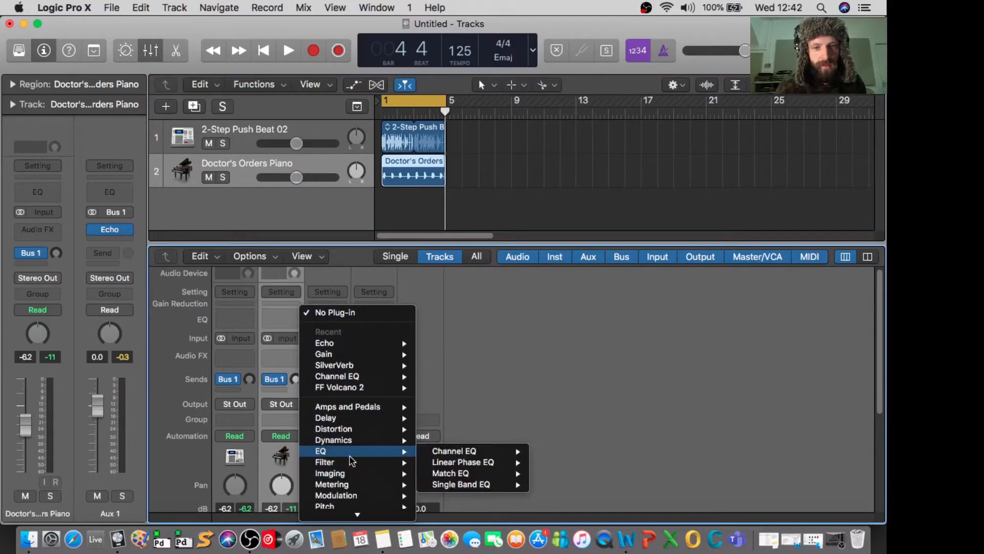
{"action": "left_click", "coordinate": [444, 453]}
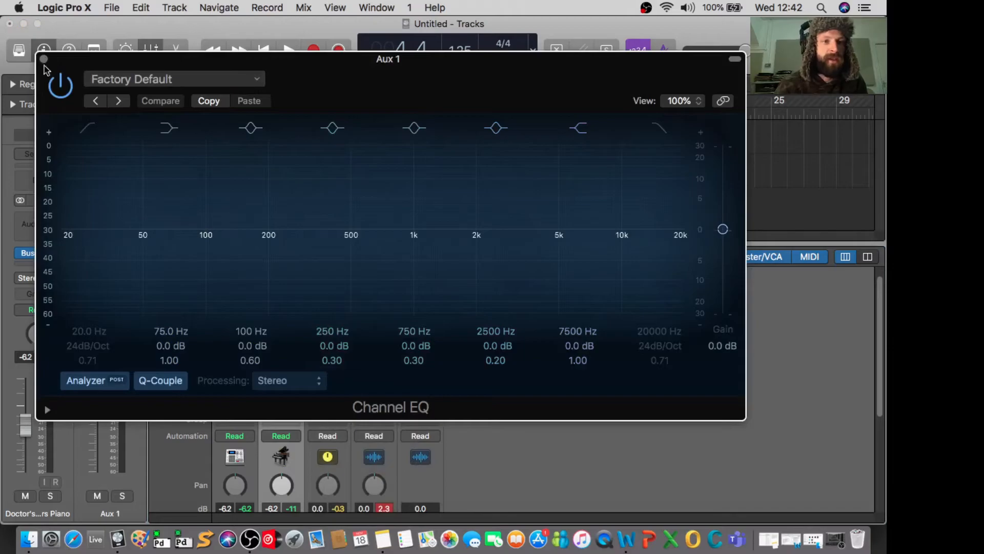
- Enable the low cut on Aux 1's Channel EQ at 760 Hz, and move Echo below the EQ in the effects order
{"action": "left_click", "coordinate": [87, 128]}
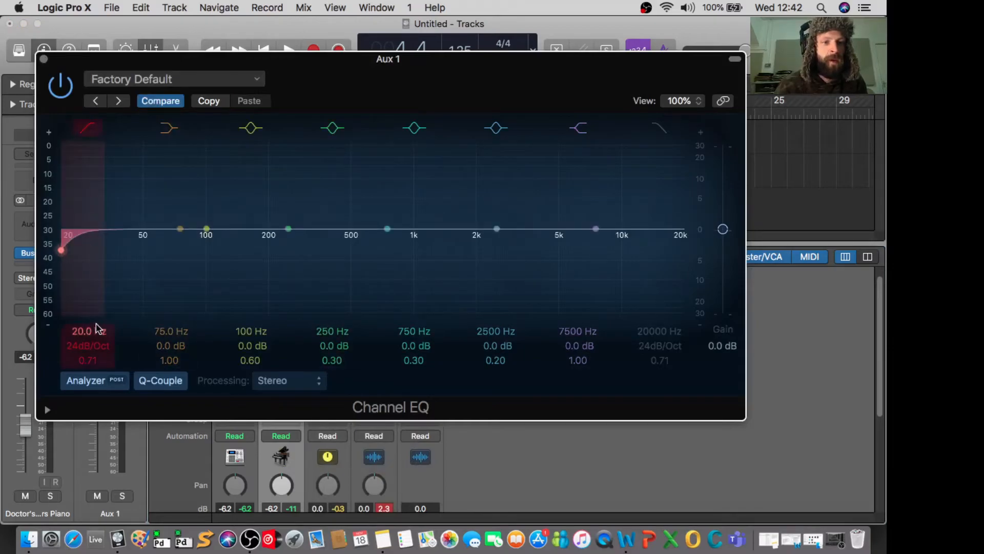
{"action": "left_click_drag", "start_coordinate": [60, 250], "coordinate": [388, 250]}
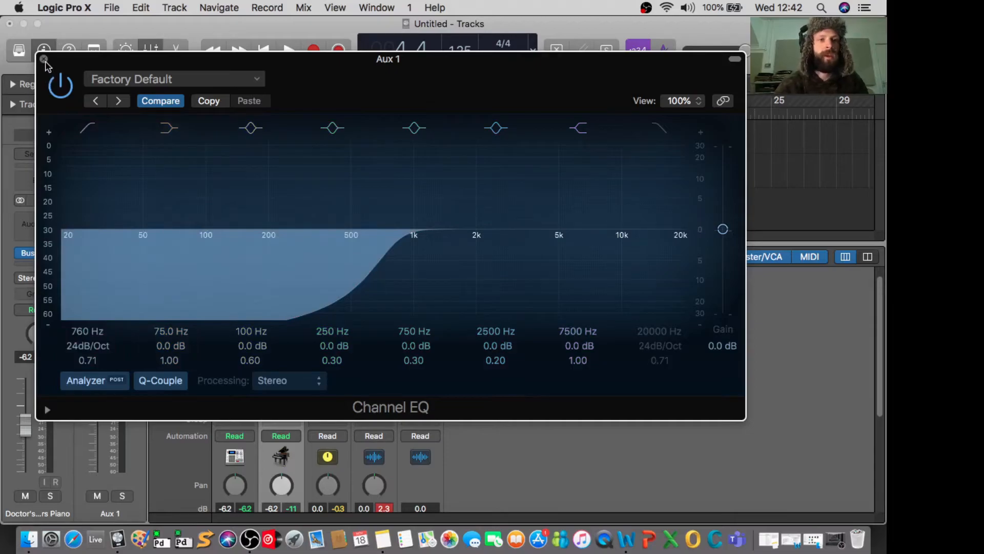
{"action": "left_click", "coordinate": [43, 59]}
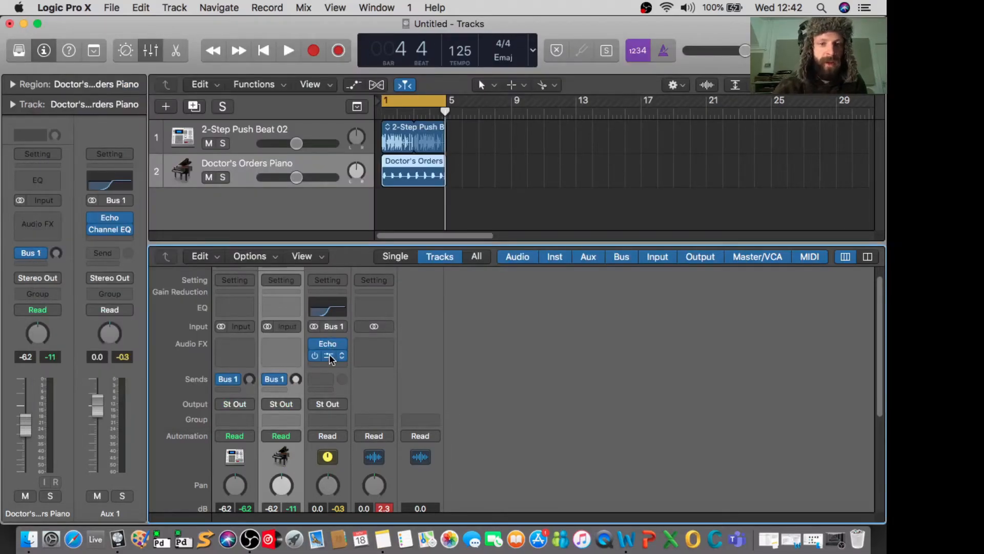
{"action": "left_click_drag", "start_coordinate": [331, 343], "coordinate": [329, 357]}
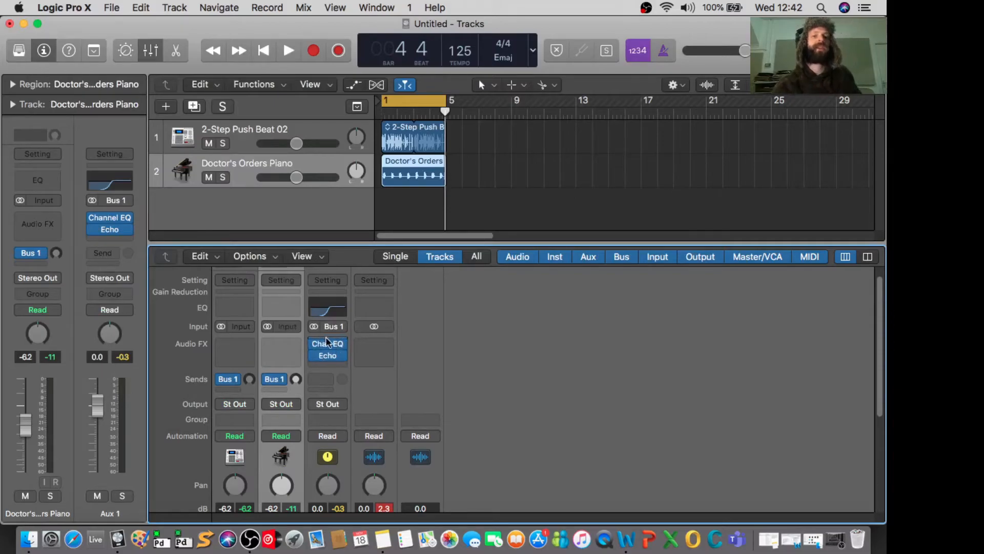
- Add a Channel EQ to the Doctor's Orders Piano channel with the low cut at 174 Hz and the high cut at 540 Hz
{"action": "left_click", "coordinate": [285, 307]}
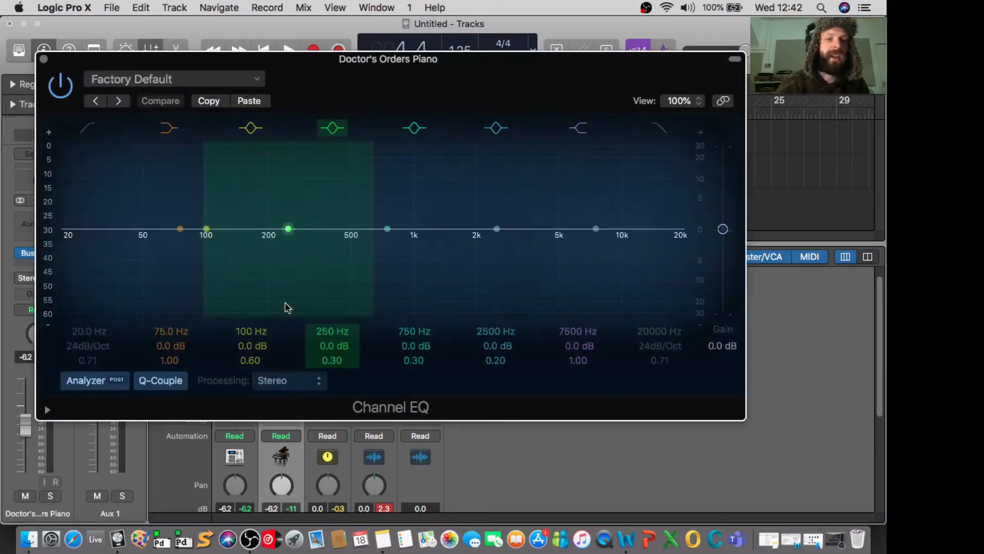
{"action": "left_click", "coordinate": [84, 130]}
{"action": "mouse_move", "coordinate": [89, 335]}
{"action": "left_mouse_down"}
{"action": "mouse_move", "coordinate": [88, 280]}
{"action": "mouse_move", "coordinate": [93, 337]}
{"action": "left_mouse_up"}
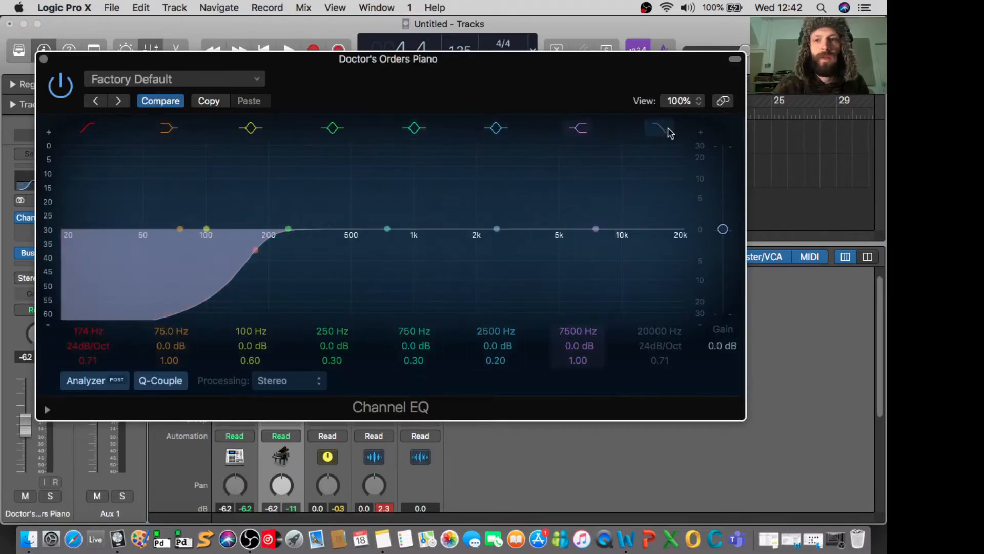
{"action": "left_click", "coordinate": [660, 127]}
{"action": "left_click_drag", "start_coordinate": [660, 315], "coordinate": [358, 316]}
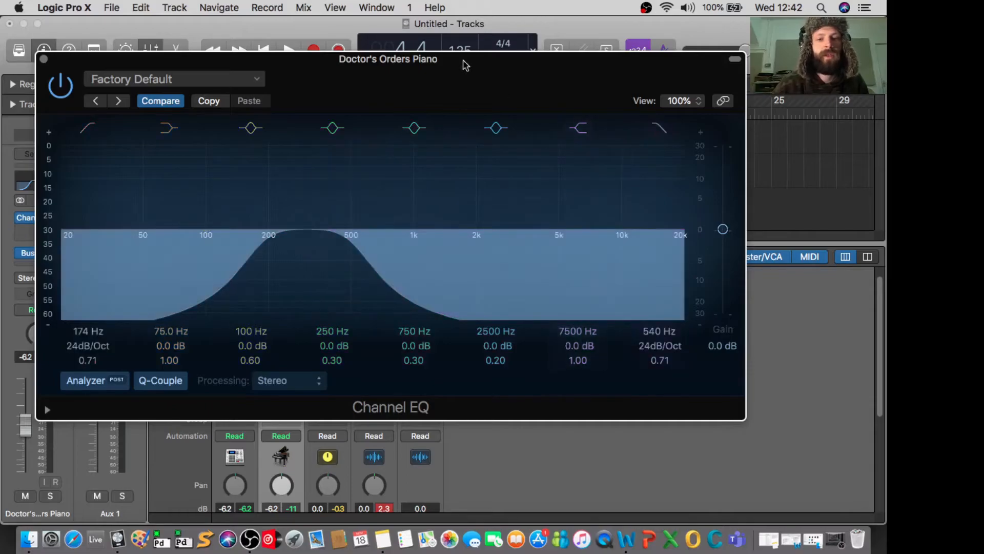
{"action": "left_click", "coordinate": [44, 59]}
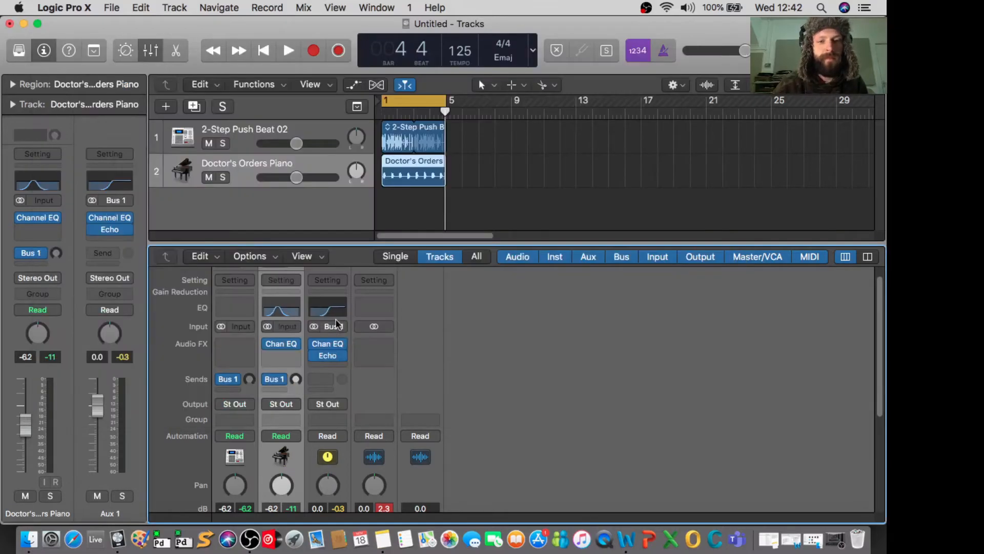
- Set the piano channel's Bus 1 send to 0.0 dB and play back the loops through both EQs
{"action": "left_click", "coordinate": [297, 379], "text": "alt"}
{"action": "key", "text": "space"}
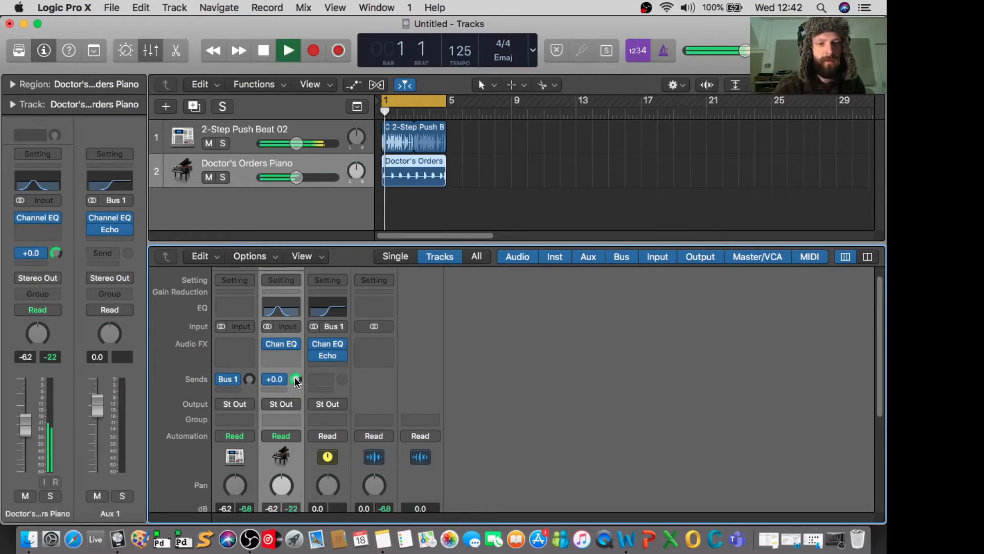
{"action": "mouse_move", "coordinate": [325, 359]}
{"action": "key", "text": "space"}
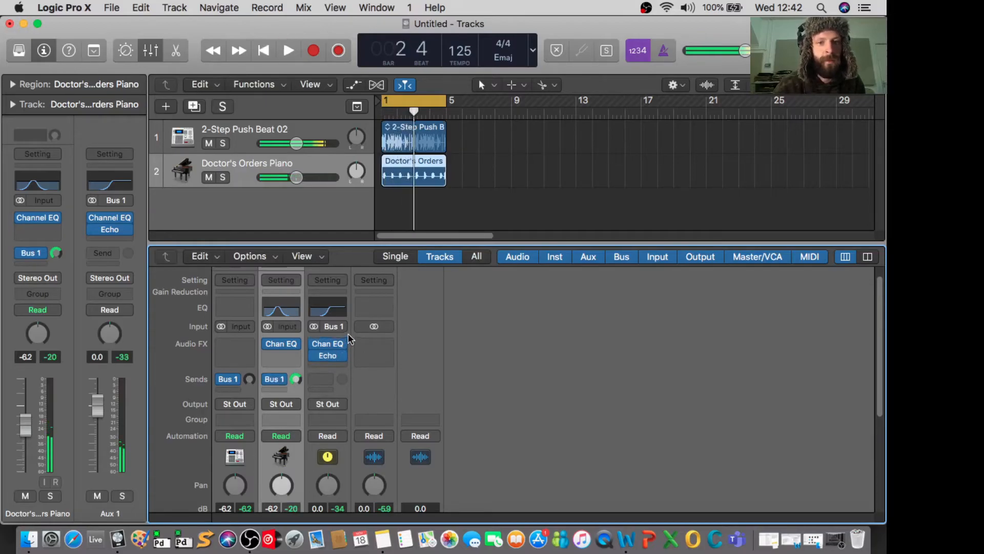
- Raise the low cut on Aux 1's Channel EQ to 1580 Hz with a Q of 0.67, and play back the loops
{"action": "left_click", "coordinate": [328, 309]}
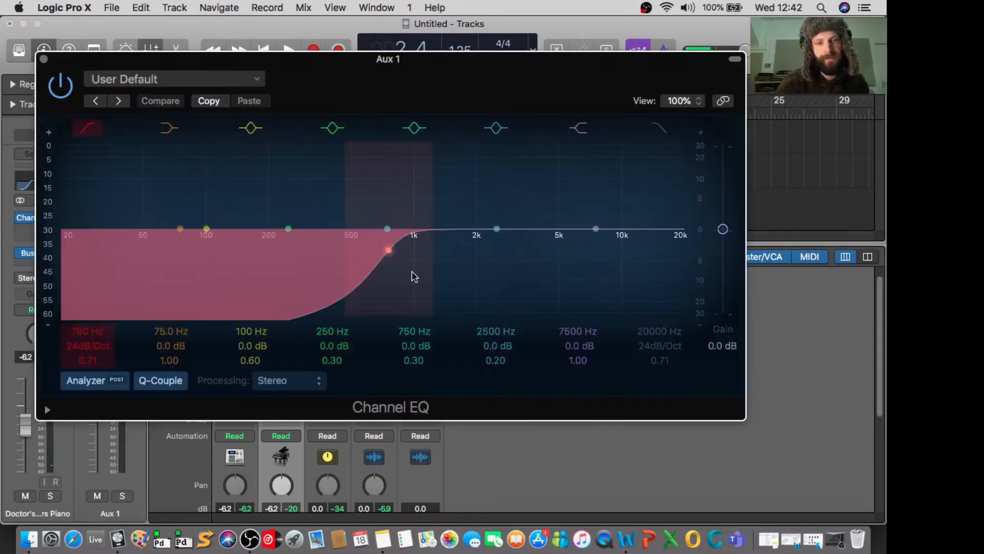
{"action": "left_click_drag", "start_coordinate": [392, 255], "coordinate": [464, 255]}
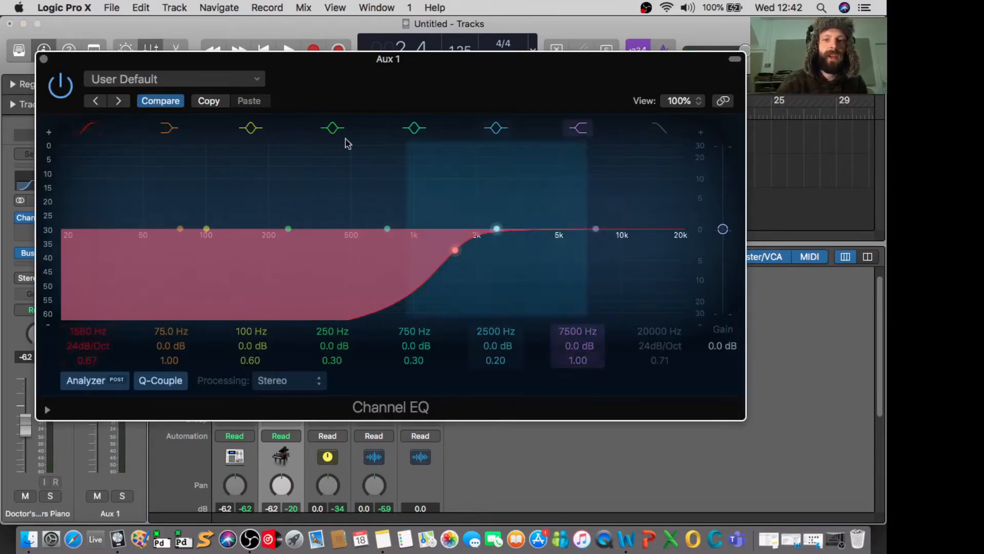
{"action": "left_click", "coordinate": [44, 60]}
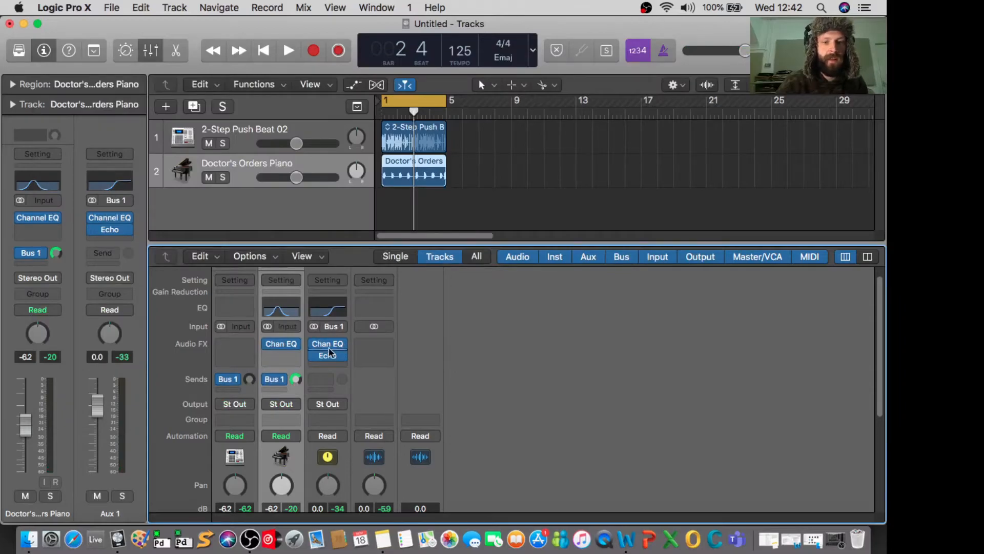
{"action": "mouse_move", "coordinate": [335, 348]}
{"action": "key", "text": "space"}
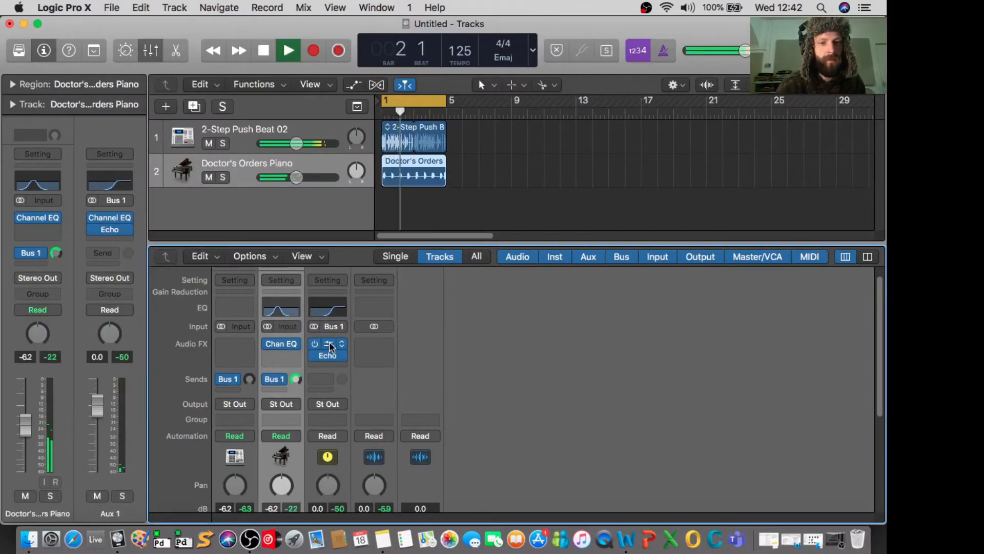
{"action": "key", "text": "space"}
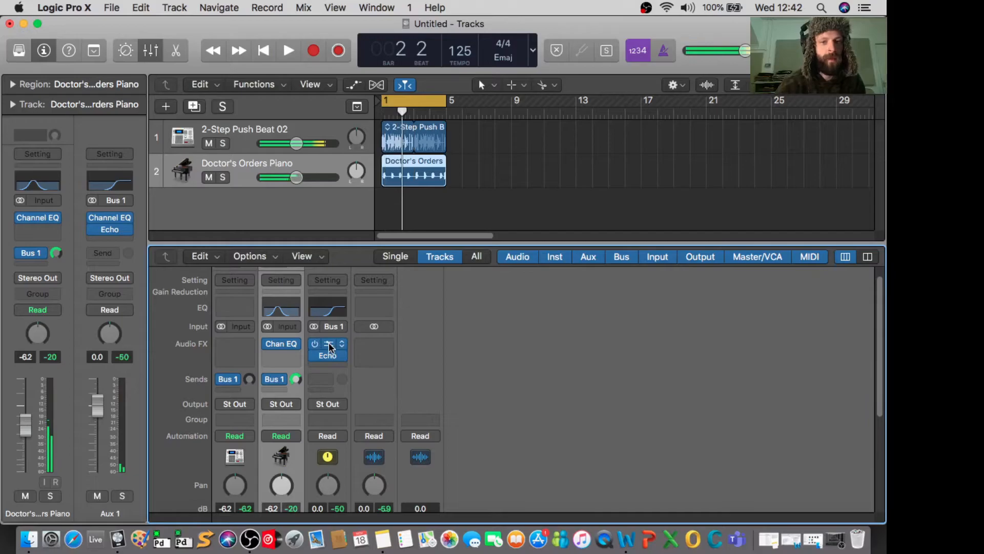
- Compare the Channel EQ curve on the piano channel with the one on Aux 1
{"action": "left_click", "coordinate": [283, 310]}
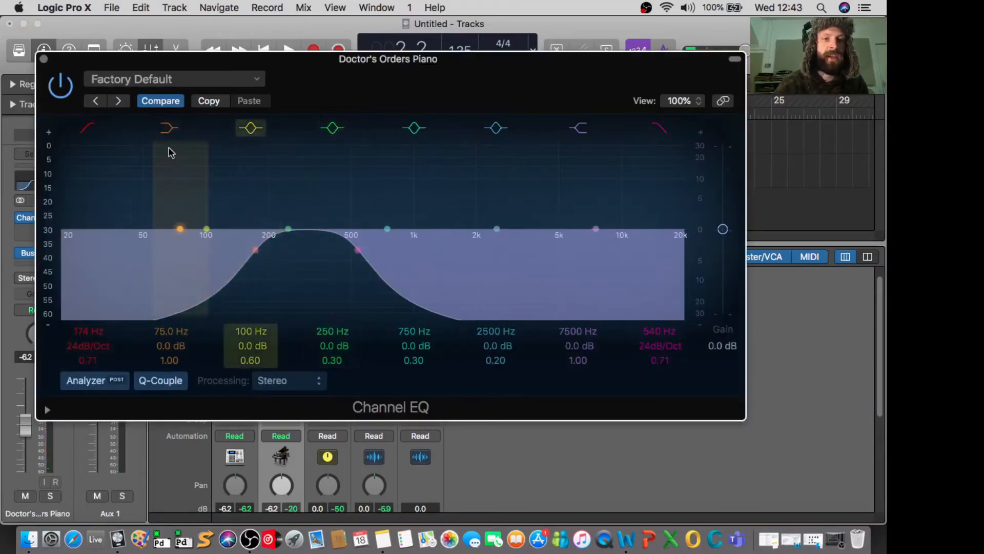
{"action": "left_click", "coordinate": [44, 60]}
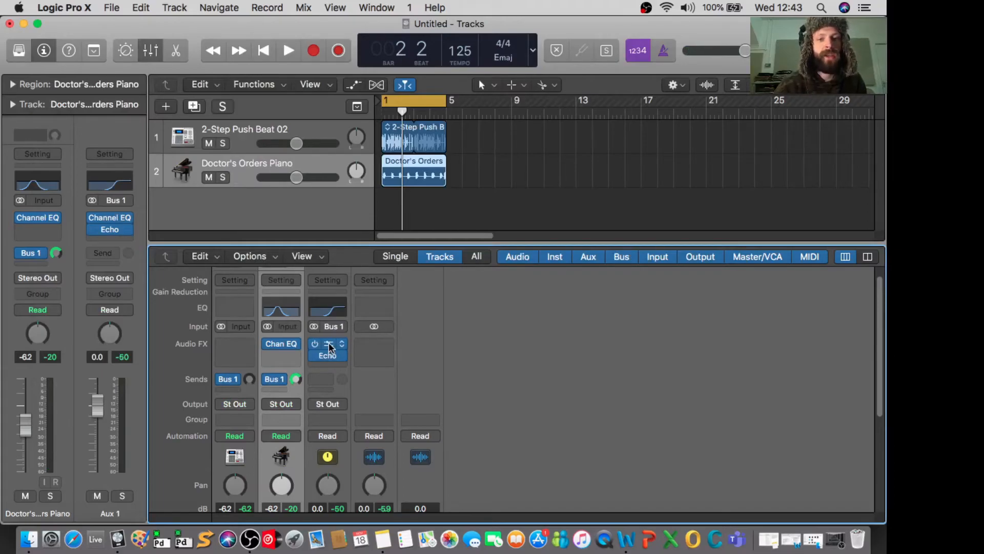
{"action": "left_click", "coordinate": [329, 343]}
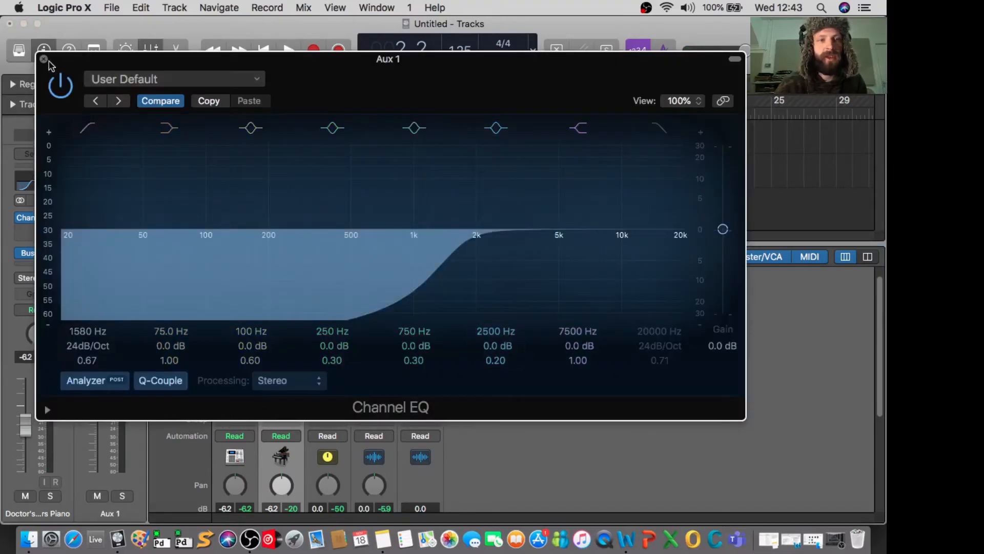
{"action": "left_click", "coordinate": [43, 60]}
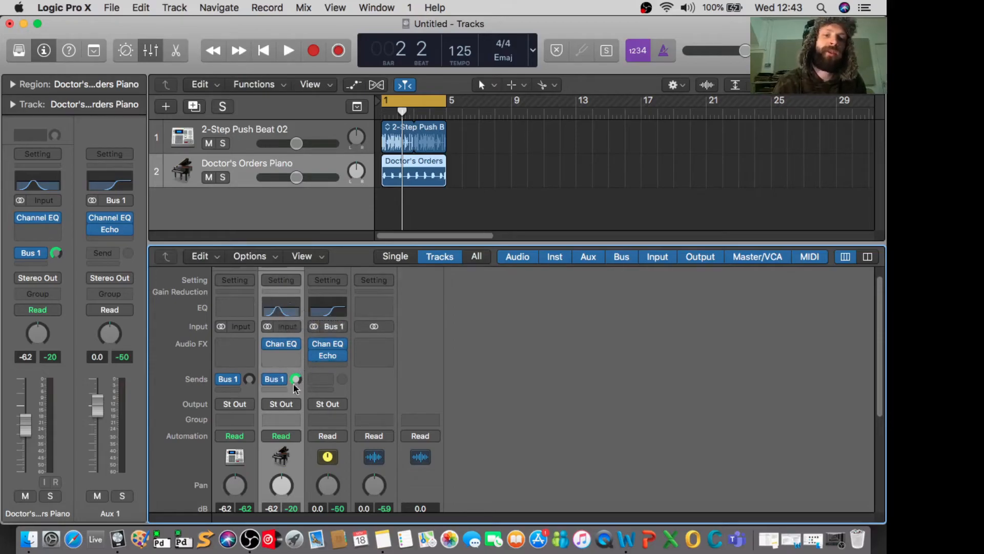
{"action": "left_click", "coordinate": [335, 313]}
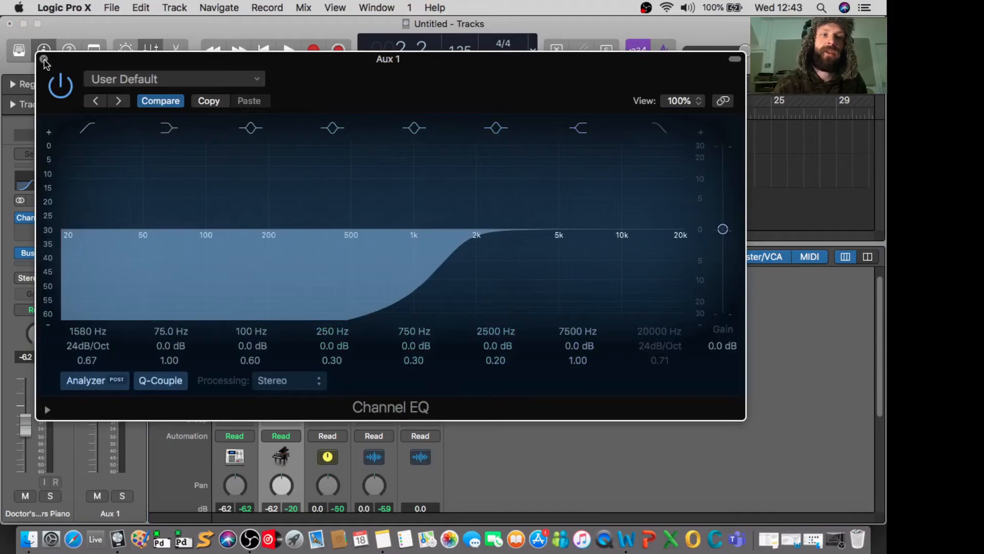
{"action": "left_click", "coordinate": [44, 60]}
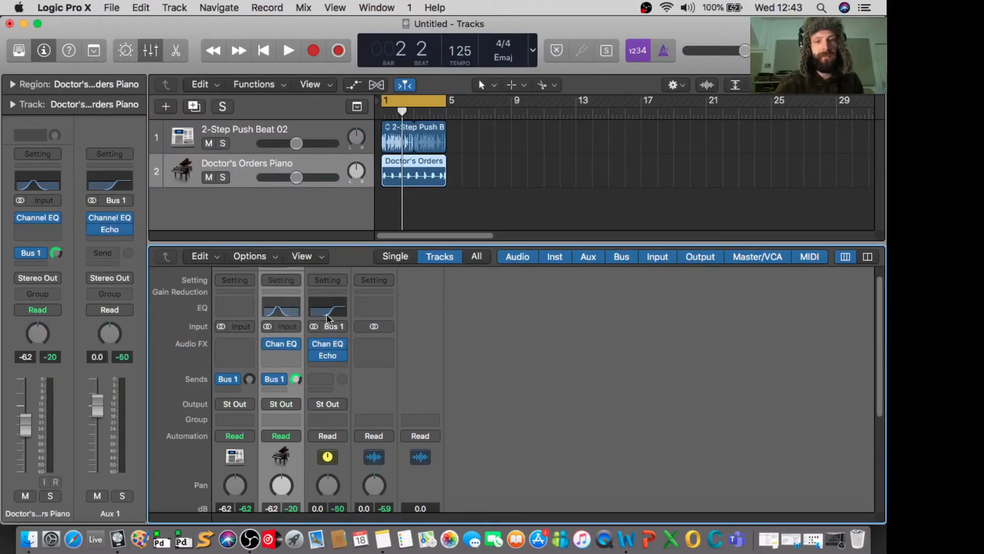
- Play back the loops and sweep the high cut of the piano's Channel EQ up to 2050 Hz and down to about 330 Hz
{"action": "key", "text": "space"}
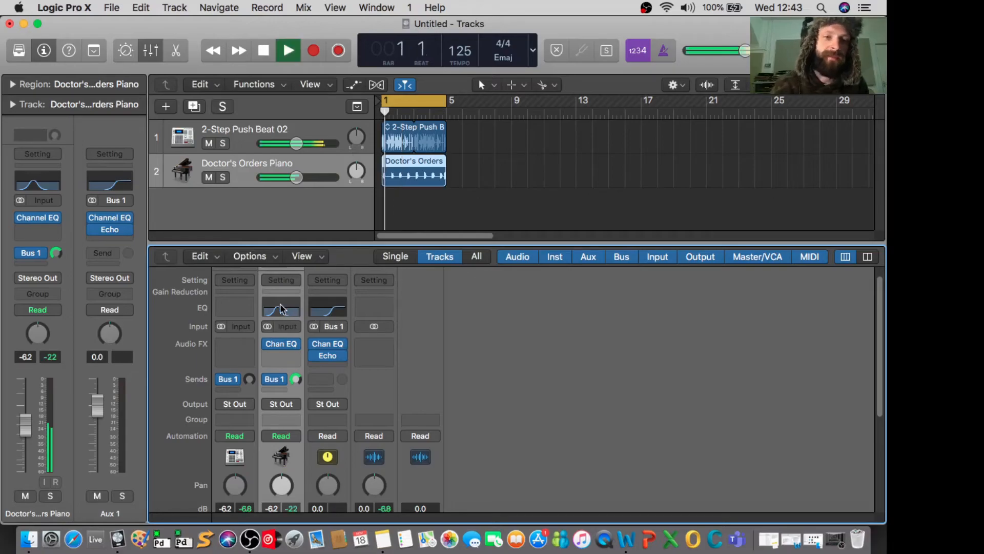
{"action": "left_click", "coordinate": [280, 308]}
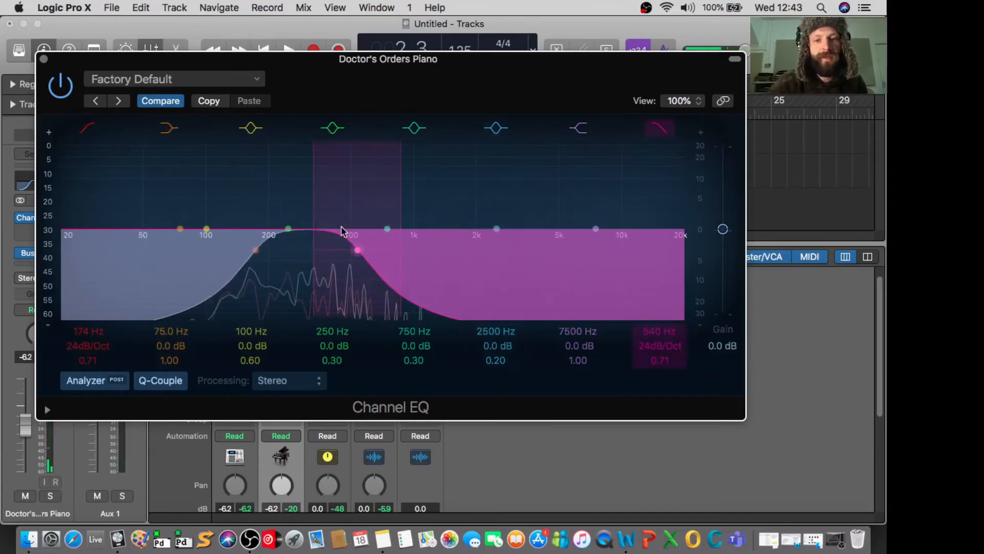
{"action": "left_click_drag", "start_coordinate": [650, 331], "coordinate": [650, 293]}
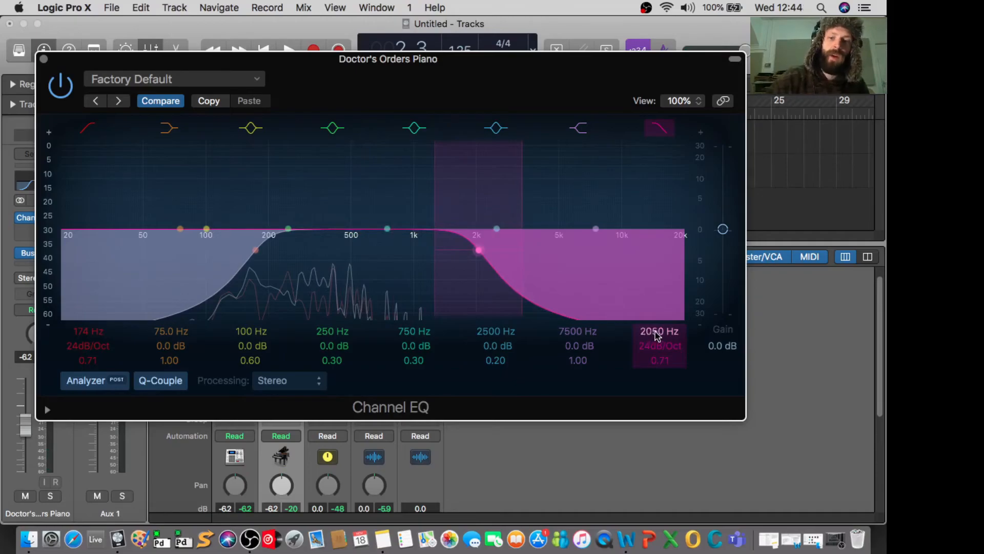
{"action": "left_click_drag", "start_coordinate": [656, 334], "coordinate": [656, 362]}
{"action": "key", "text": "space"}
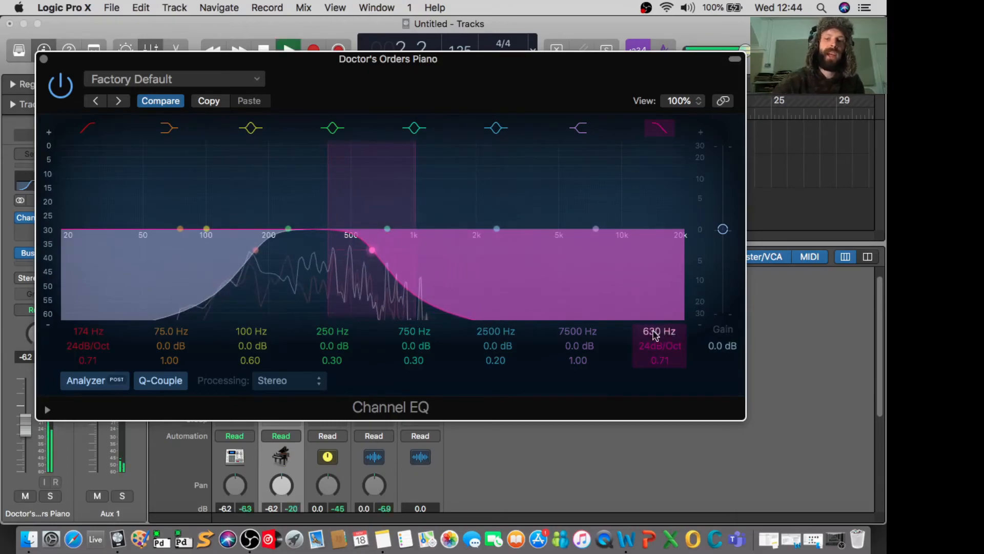
{"action": "left_click_drag", "start_coordinate": [656, 335], "coordinate": [655, 317]}
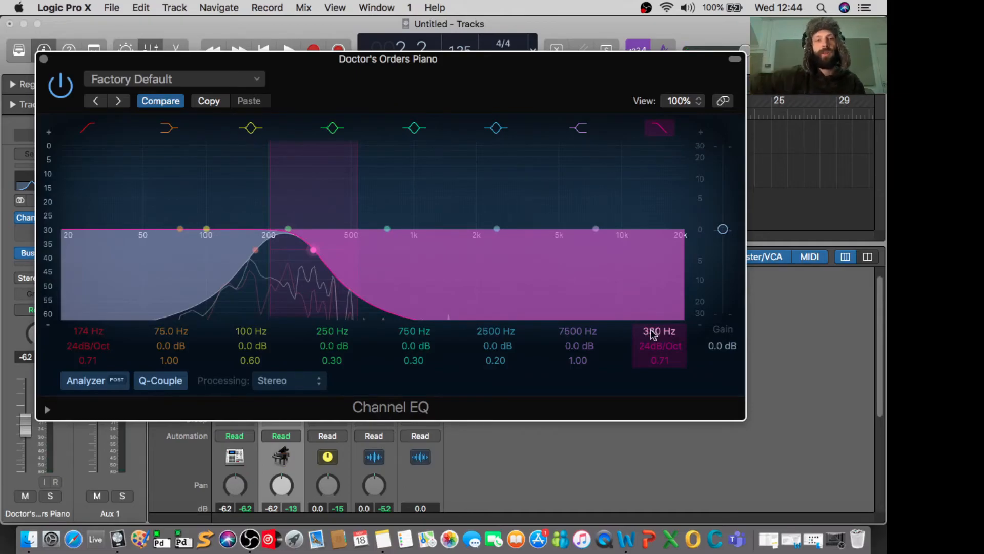
{"action": "left_click", "coordinate": [44, 59]}
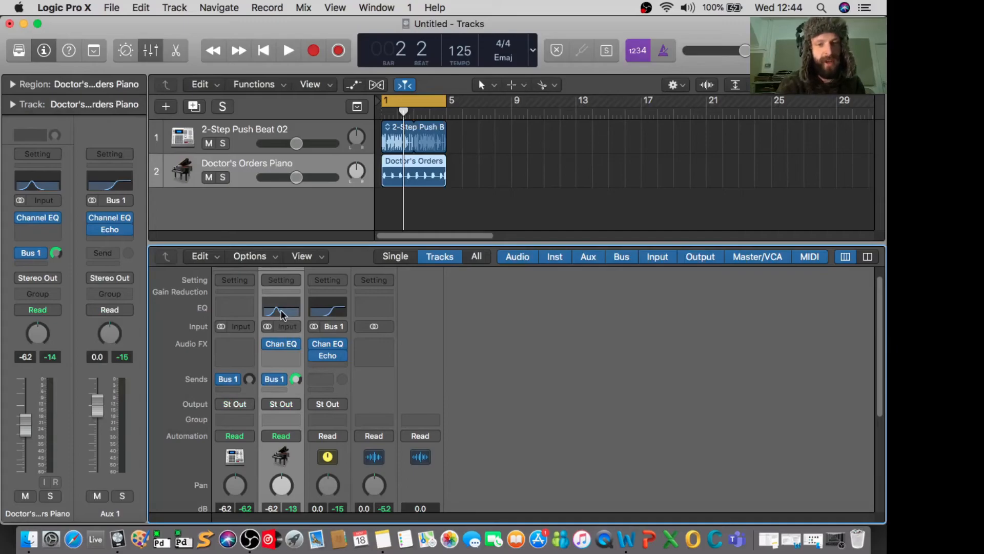
- Review the Channel EQ curve on Aux 1 and its effects chain in the mixer
{"action": "mouse_move", "coordinate": [337, 360]}
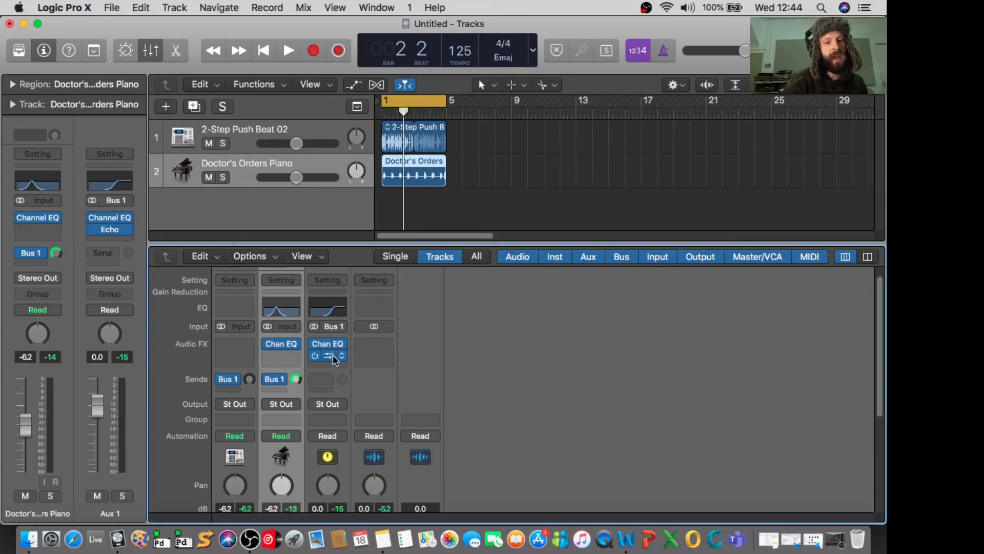
{"action": "left_click", "coordinate": [336, 312]}
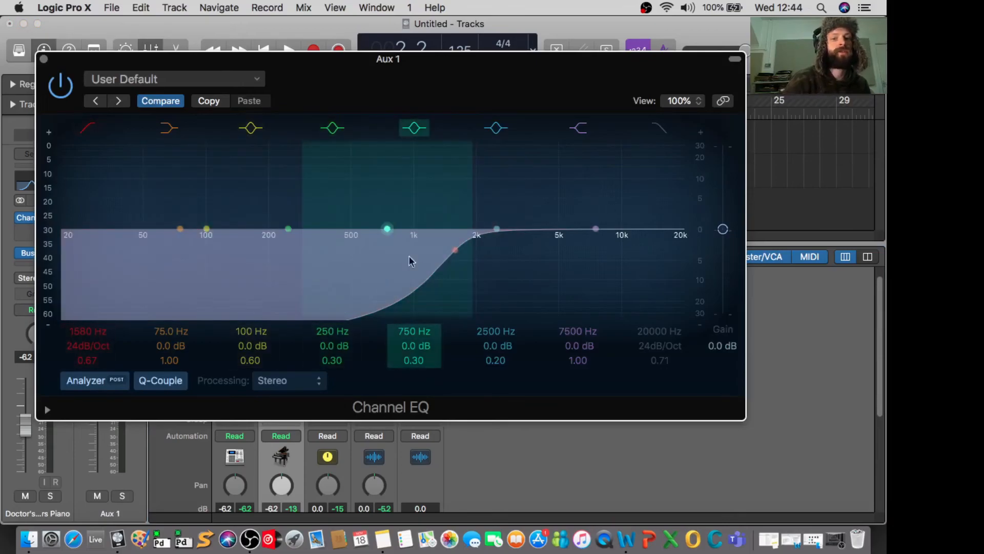
{"action": "left_click", "coordinate": [43, 60]}
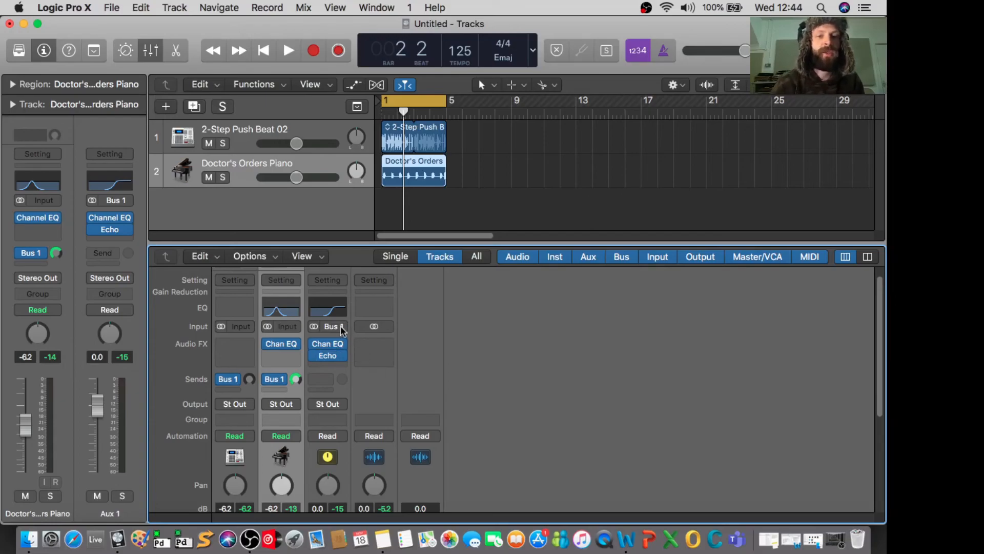
{"action": "scroll", "coordinate": [337, 365], "scroll_direction": "down", "scroll_amount": 2}
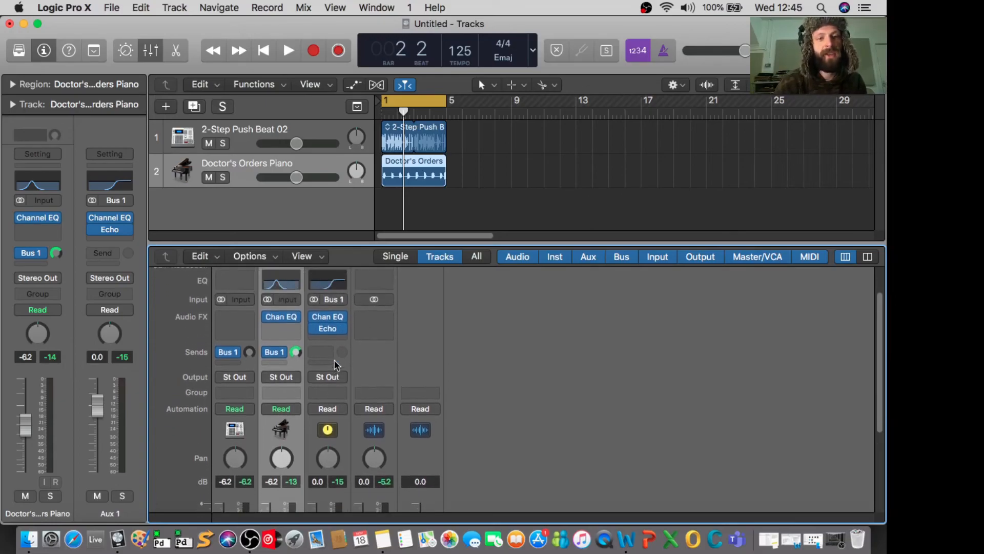
- Remove the drum channel's send, recreate it to Bus 1 → Aux 1, and raise its send level
{"action": "left_click", "coordinate": [236, 354]}
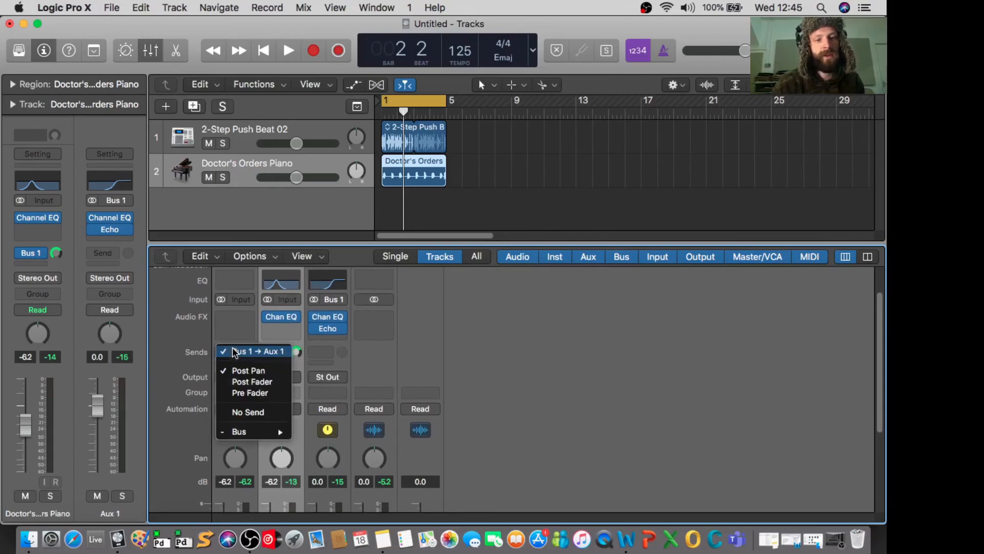
{"action": "left_click", "coordinate": [248, 412]}
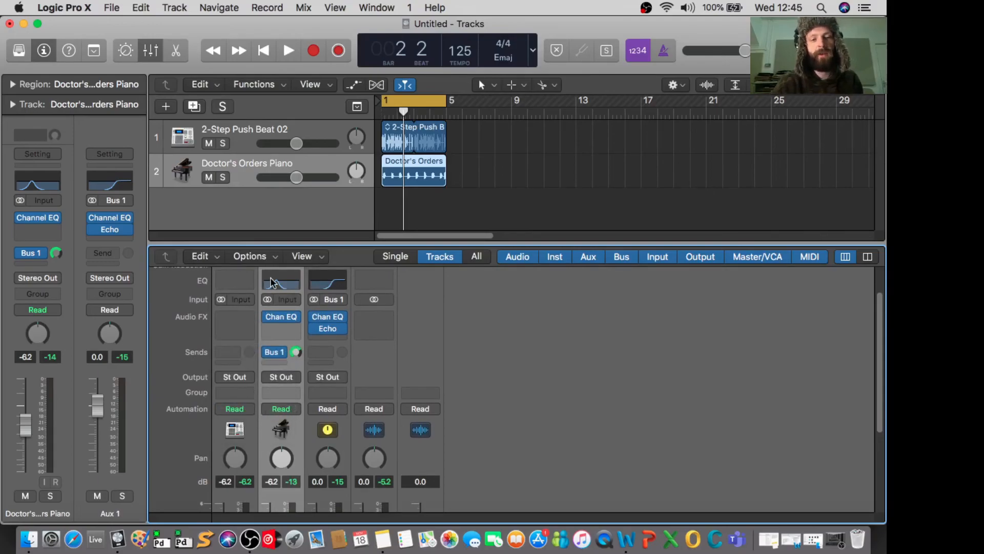
{"action": "left_click", "coordinate": [236, 354]}
{"action": "mouse_move", "coordinate": [259, 413]}
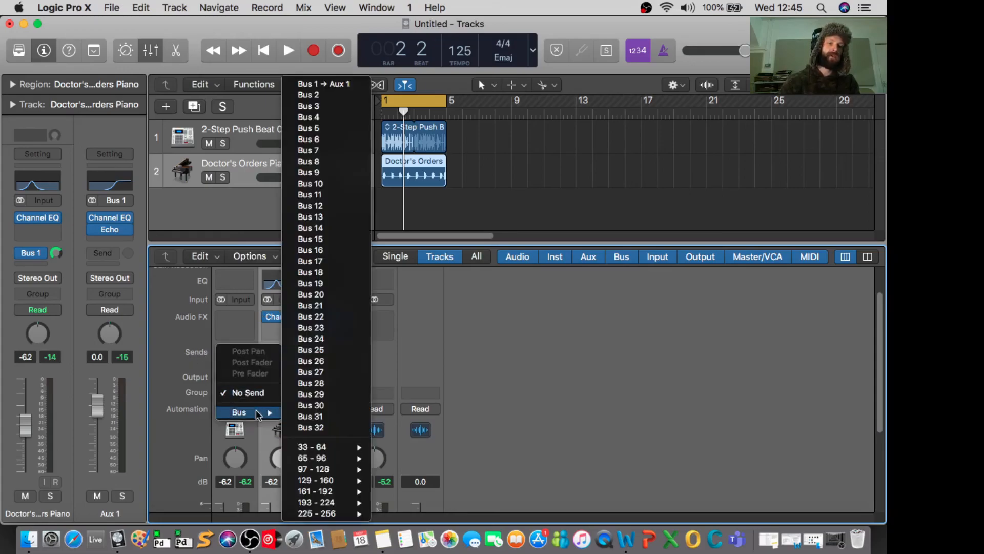
{"action": "left_click", "coordinate": [330, 88]}
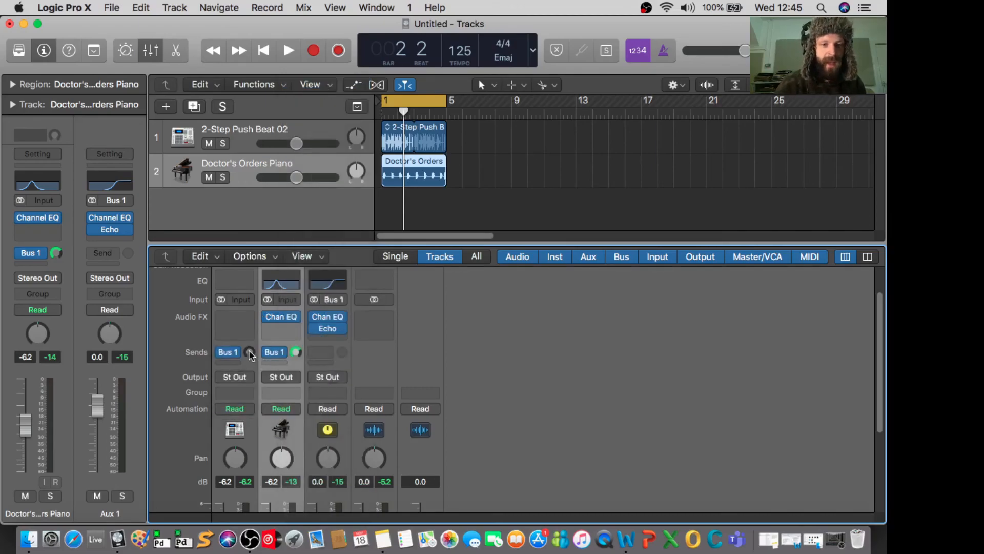
{"action": "left_click_drag", "start_coordinate": [250, 352], "coordinate": [250, 339]}
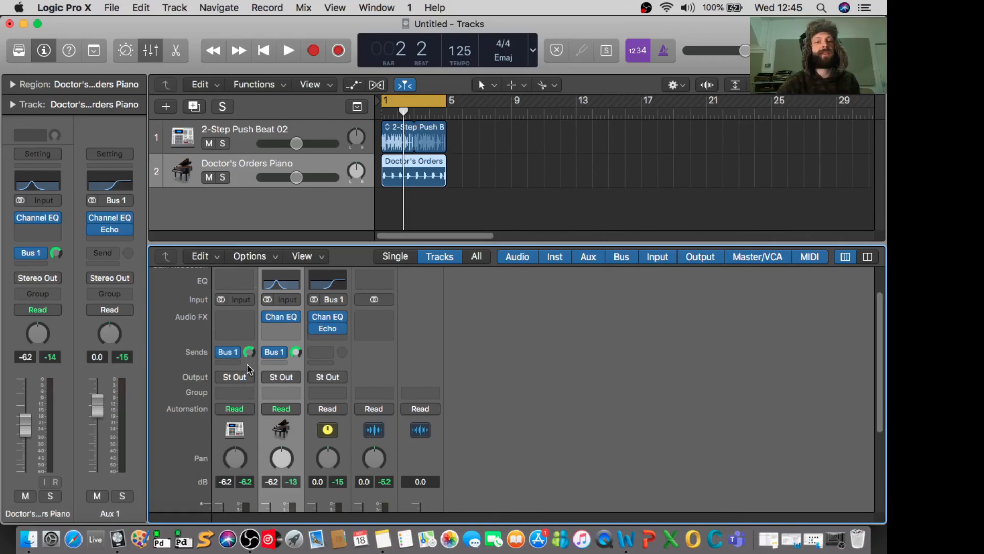
- Look over the channel strips with their Bus 1 sends and close the mixer
{"action": "scroll", "coordinate": [348, 389], "scroll_direction": "down", "scroll_amount": 3}
{"action": "scroll", "coordinate": [348, 389], "scroll_direction": "up", "scroll_amount": 4}
{"action": "scroll", "coordinate": [347, 390], "scroll_direction": "up", "scroll_amount": 1}
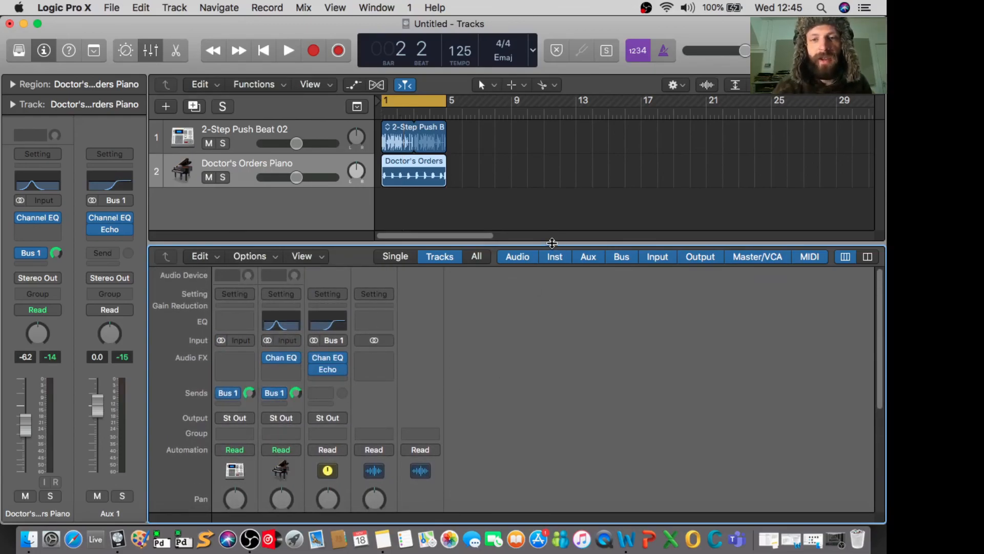
{"action": "key", "text": "x"}
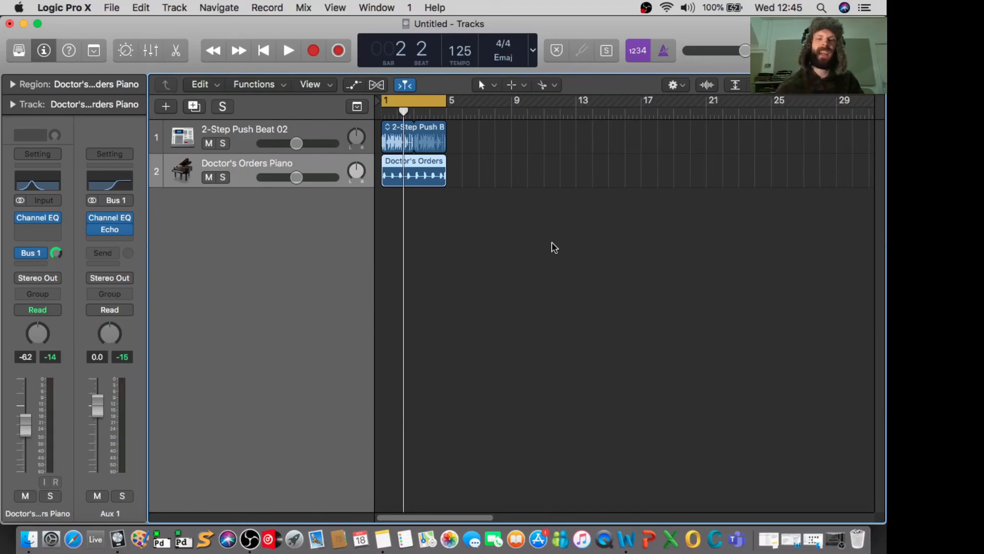